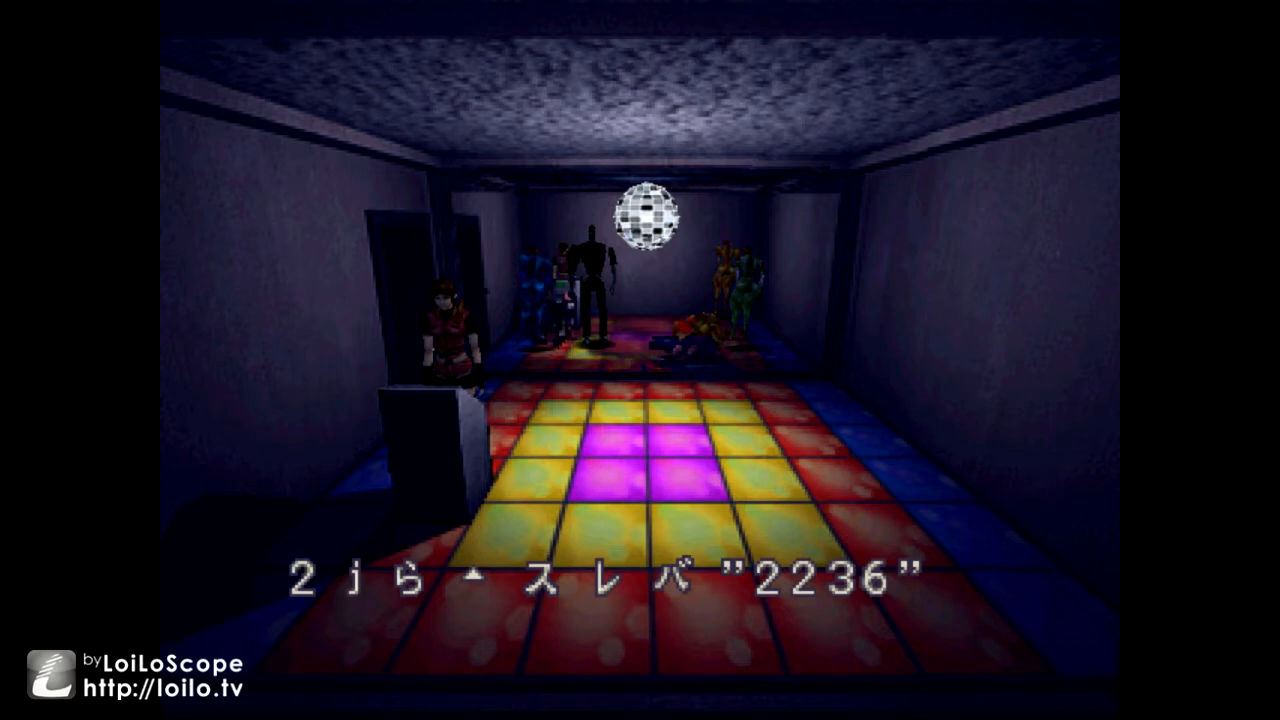
key(Return)
key(Return)
key(Up)
key(Left)
key(Return)
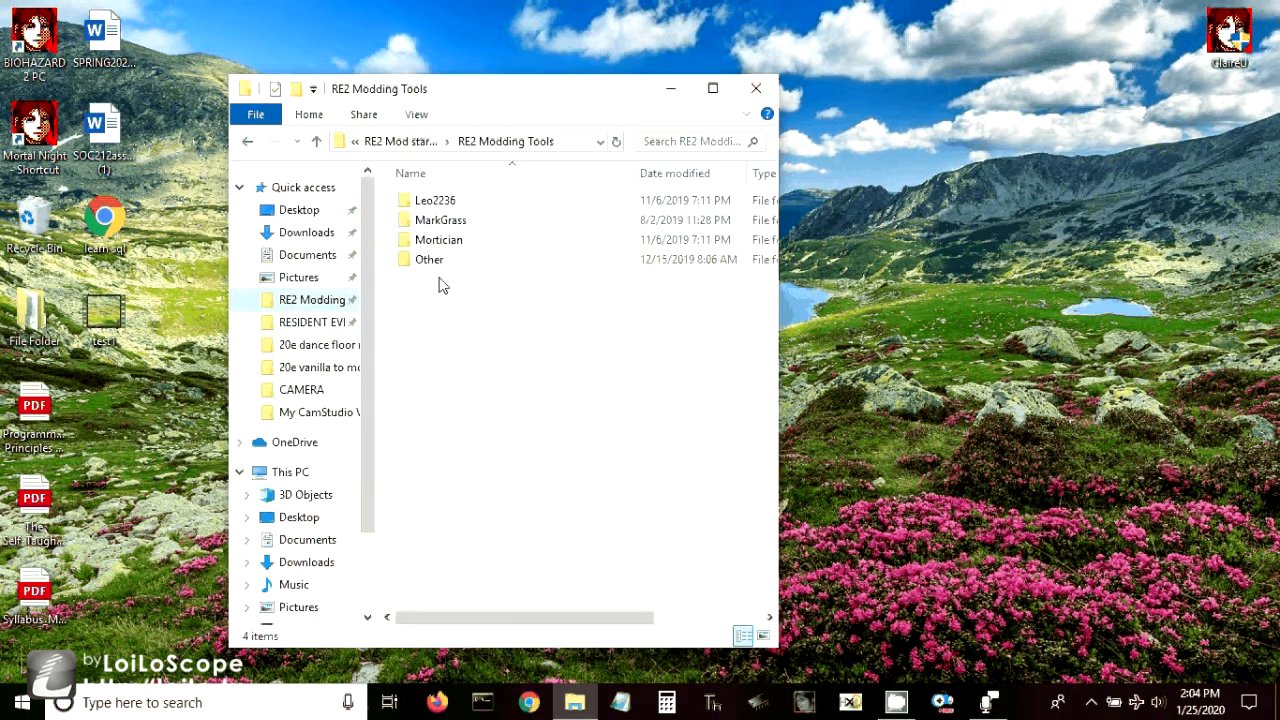
- Launch BIOFAT from the biofat_09292010 folder inside MarkGrass
double_click(444, 222)
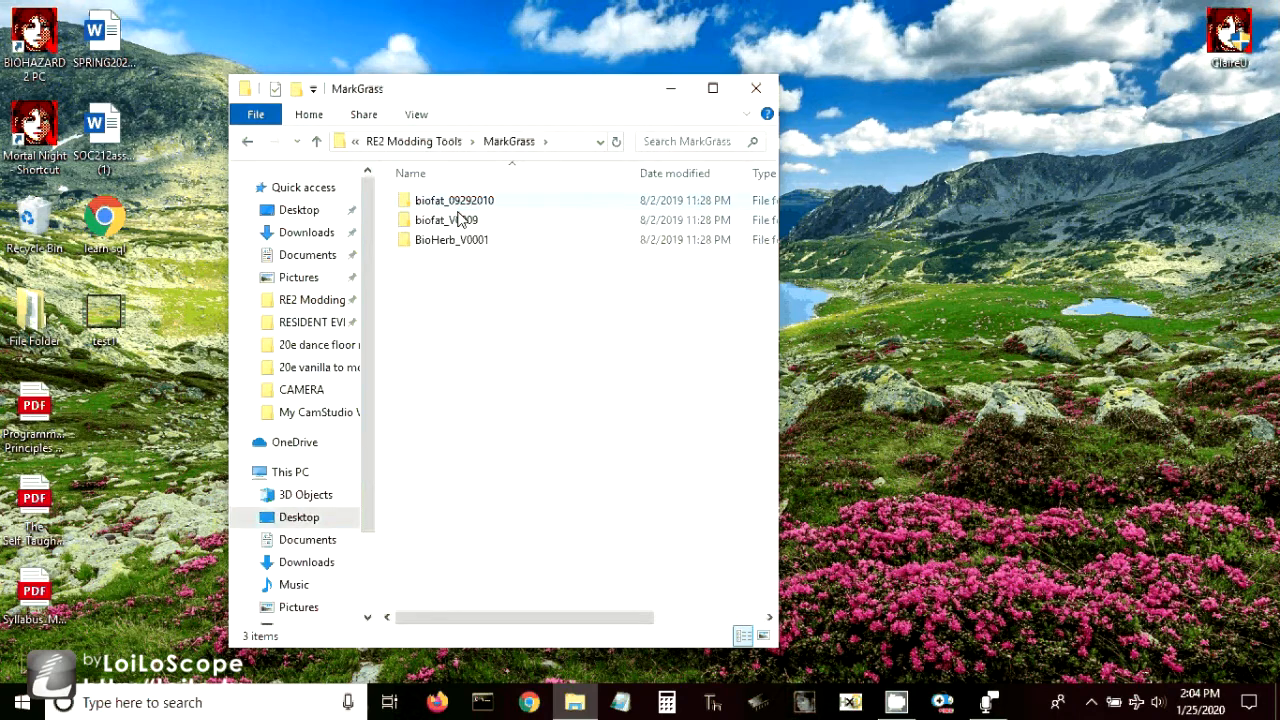
double_click(448, 200)
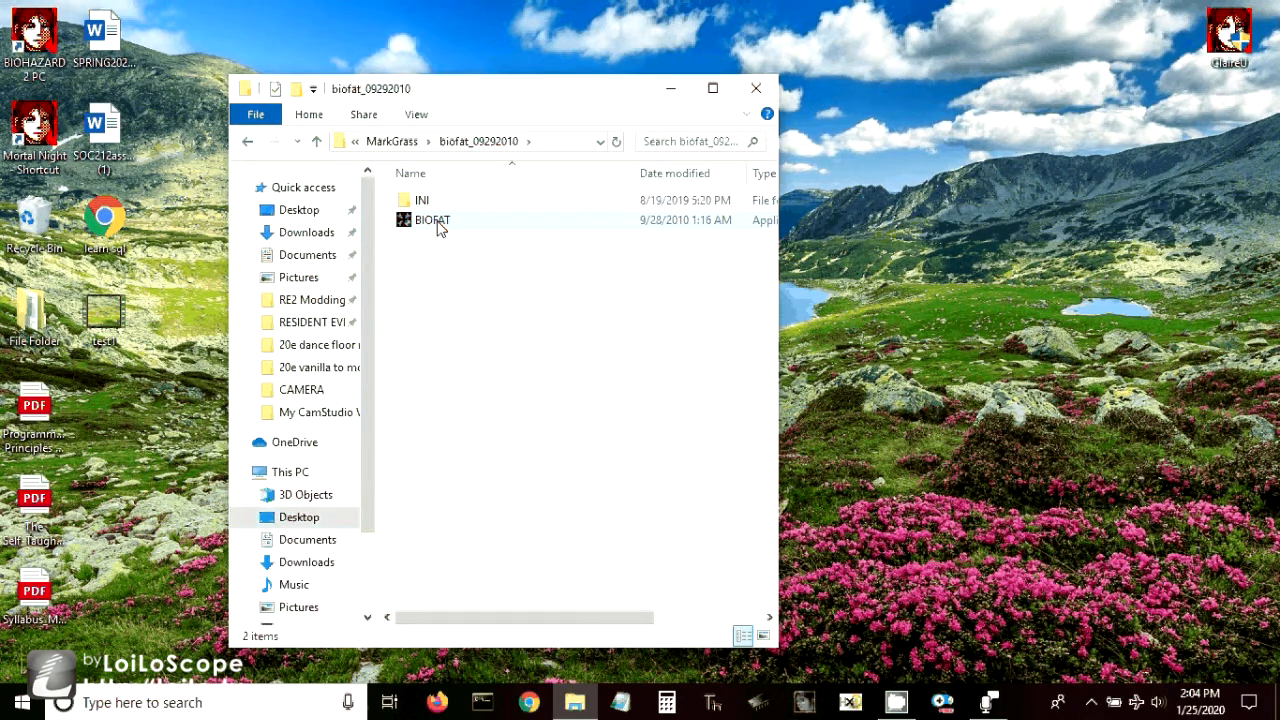
double_click(440, 222)
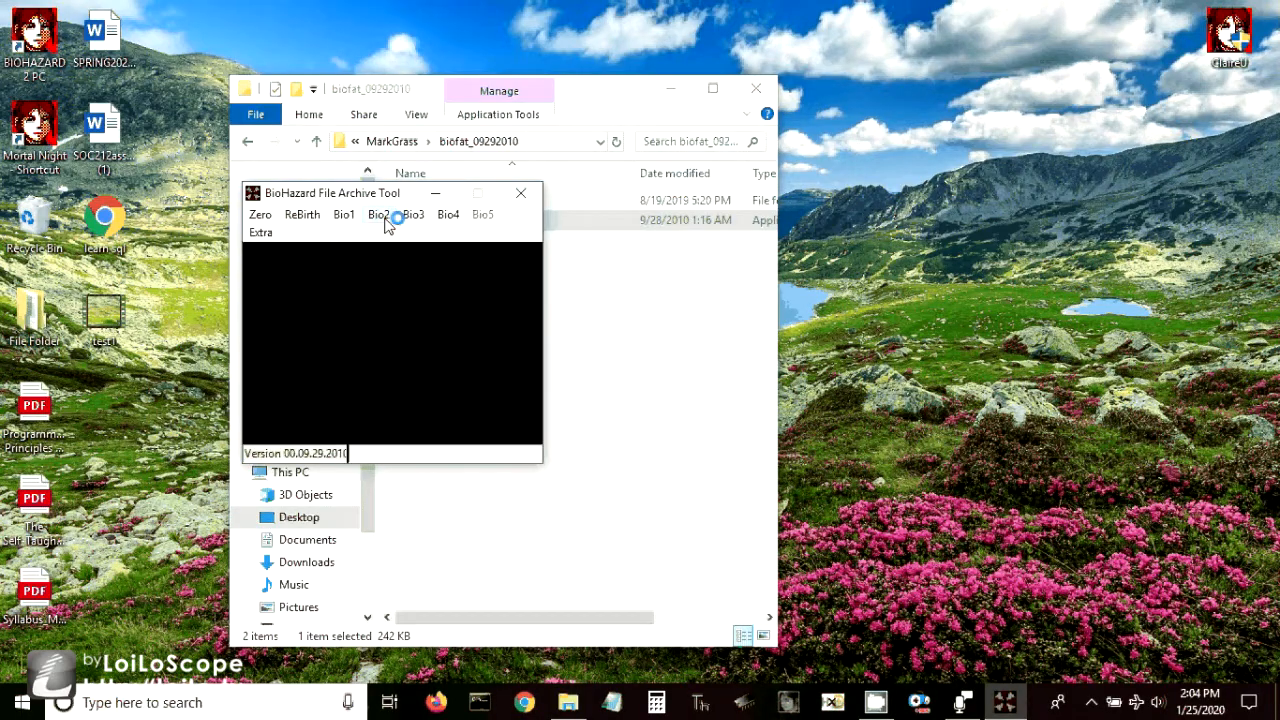
- Extract the Bio2 room file ROOM20E1.RDT from the desktop folder Original vanilla R20E using the Final extraction option
click(379, 215)
mouse_move(431, 447)
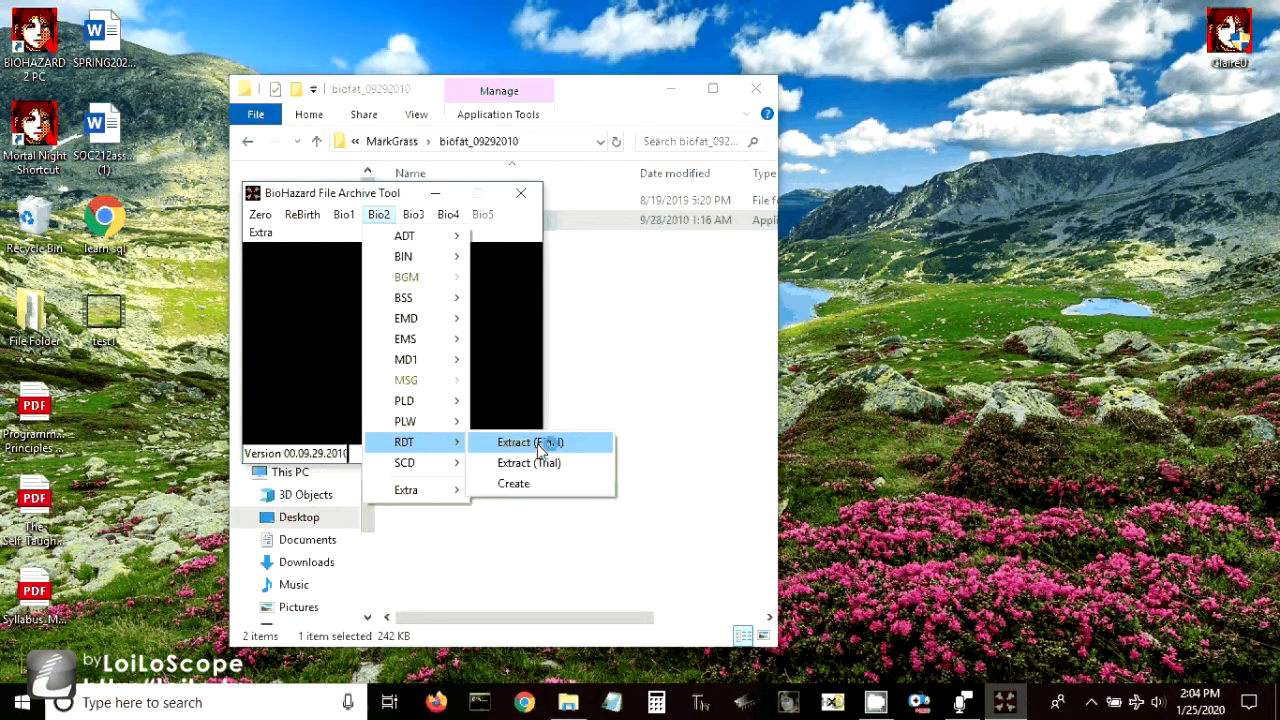
click(530, 442)
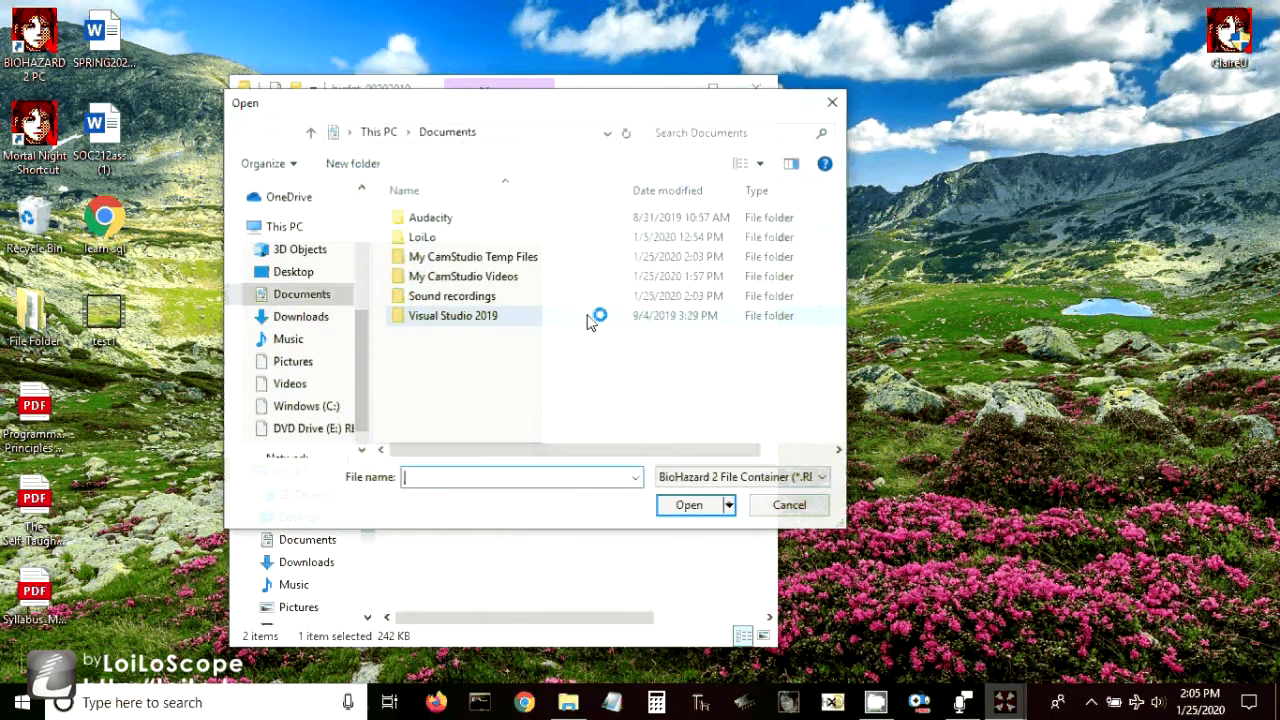
click(305, 275)
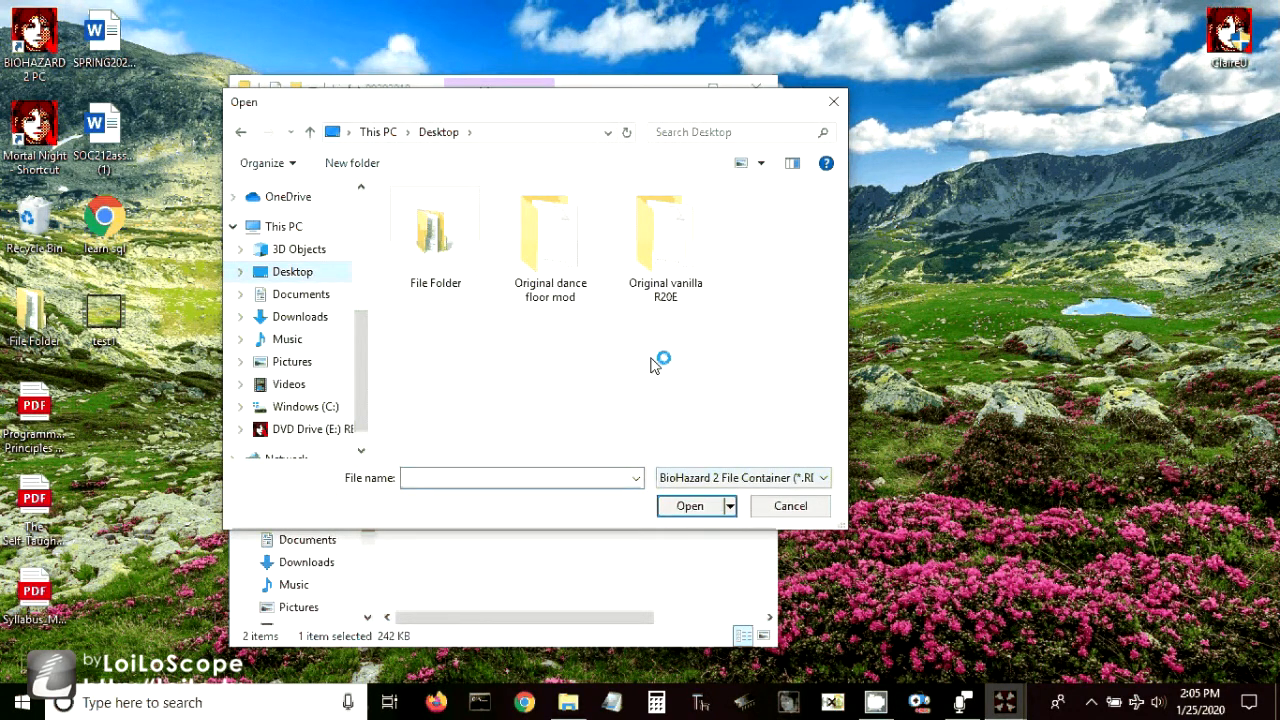
double_click(660, 245)
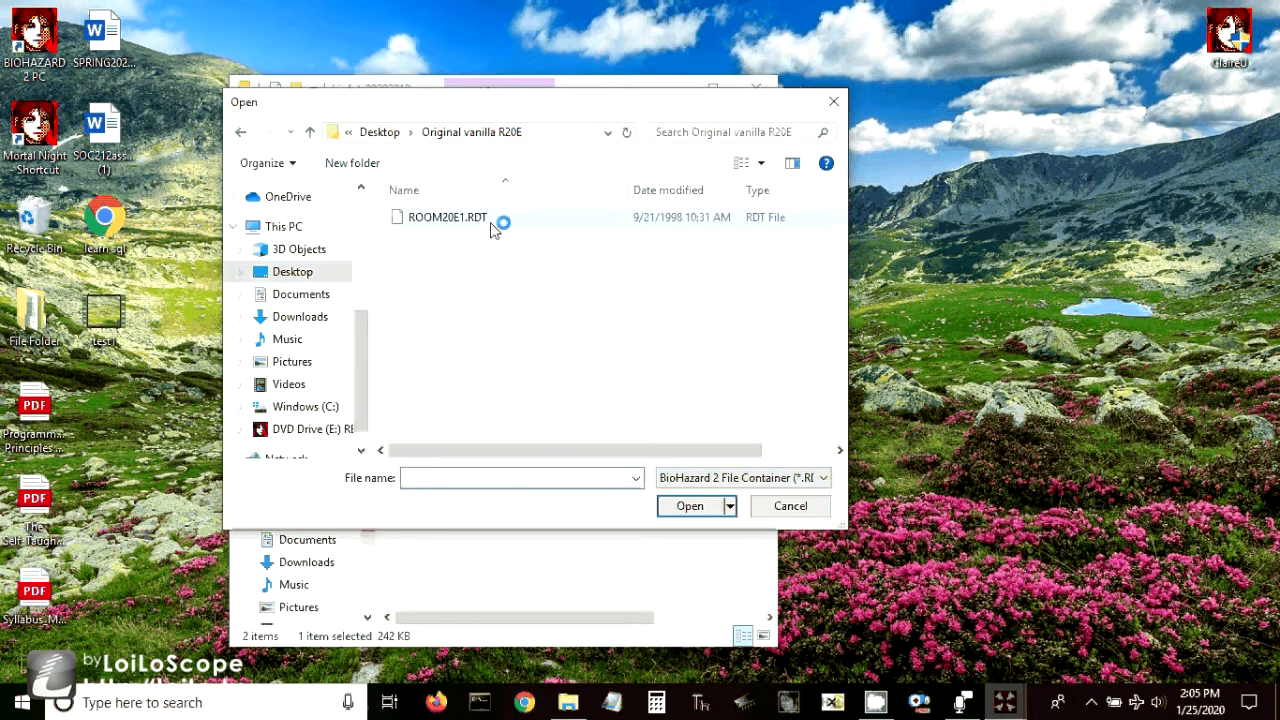
double_click(490, 228)
- Launch RE2RDTE from the RE2RDTE v0.1b folder inside Leo2236 in RE2 Modding Tools
click(576, 703)
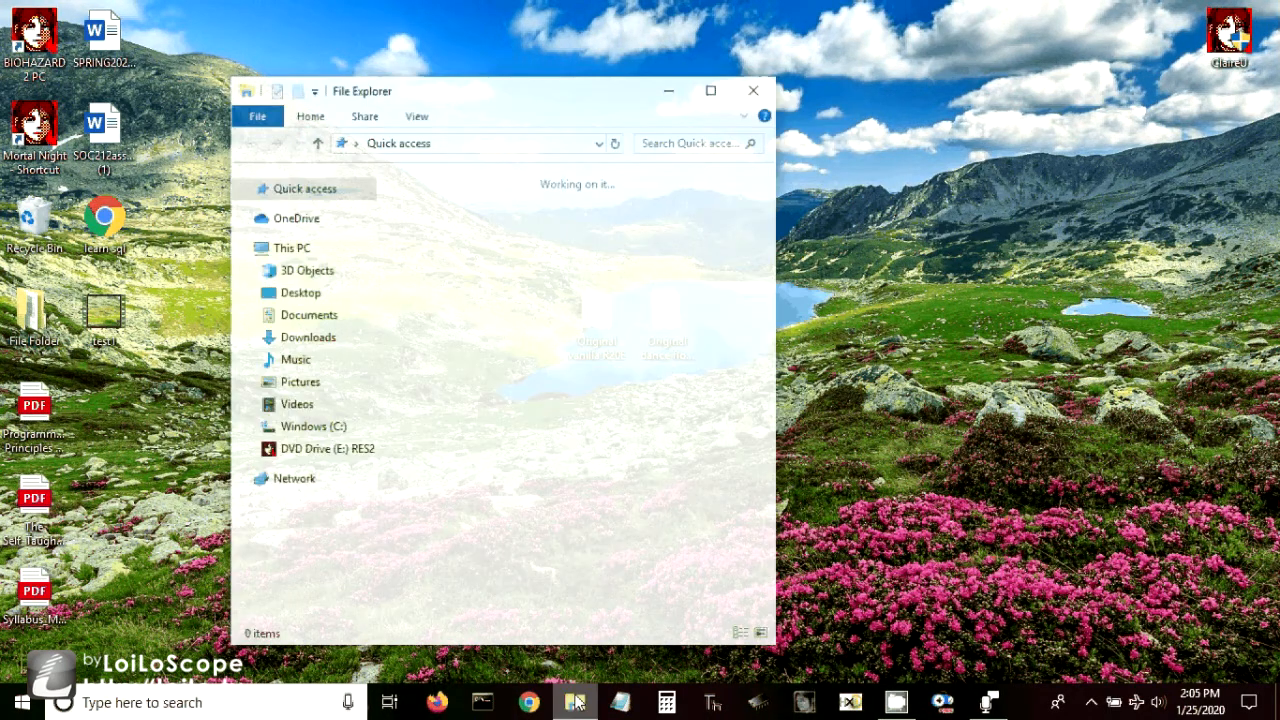
click(312, 300)
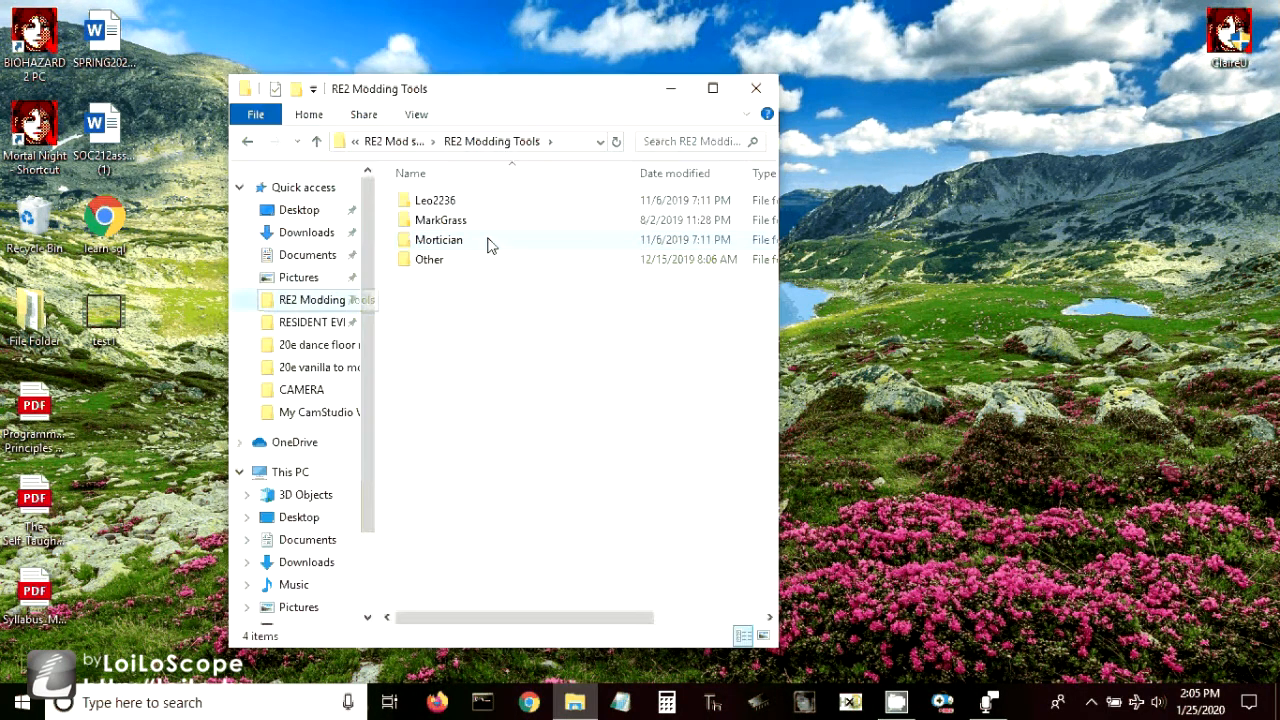
double_click(440, 200)
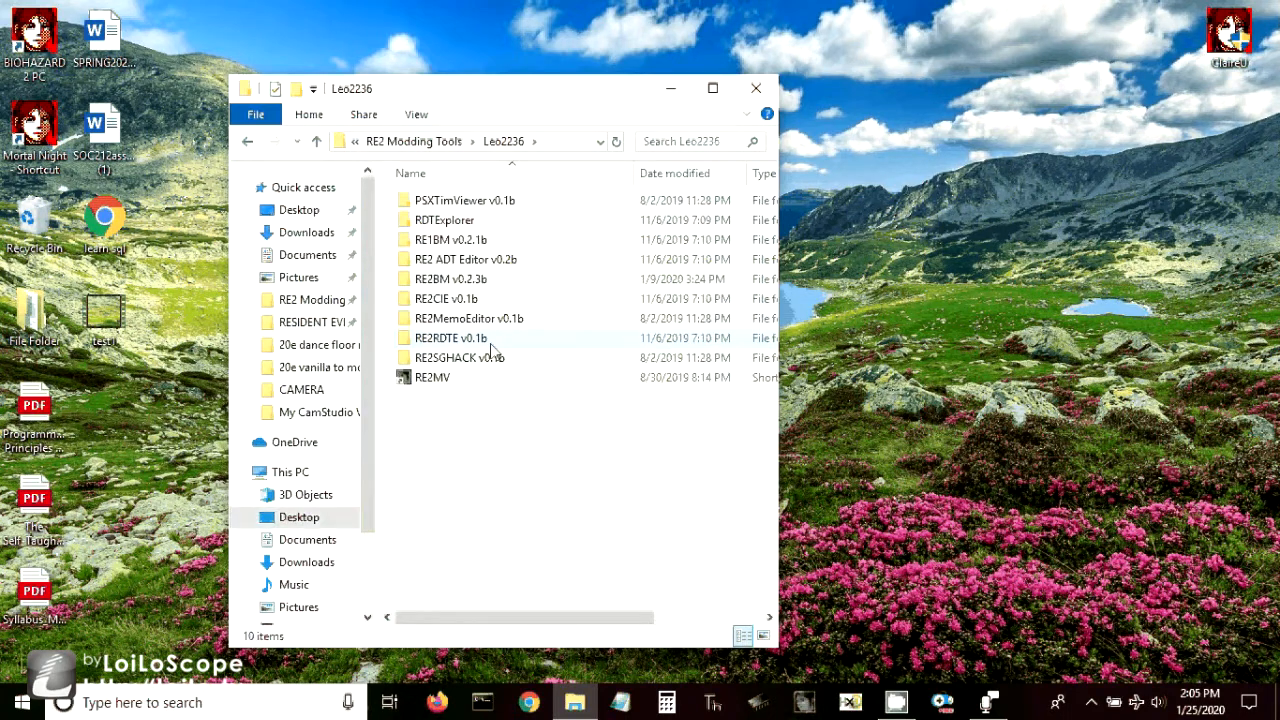
double_click(450, 338)
click(454, 222)
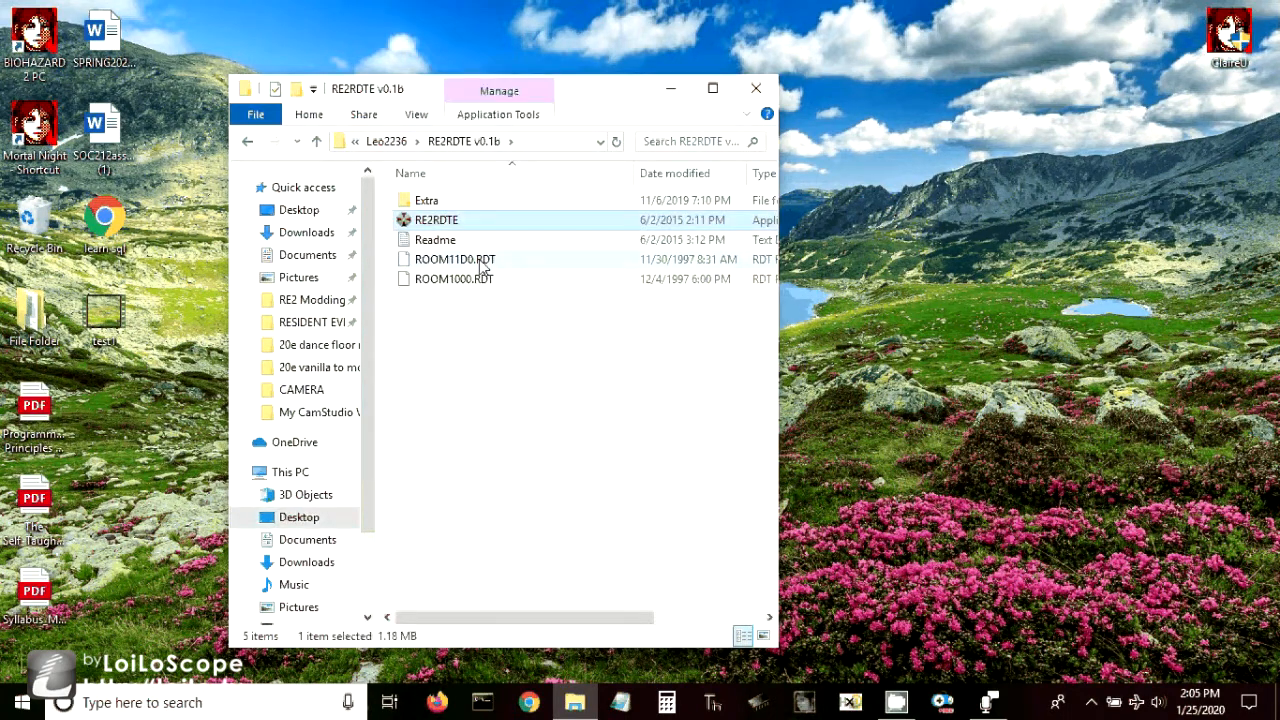
- Open ROOM20E1.RDT from the desktop folder Original dance floor mod in RE2RDTE
click(289, 329)
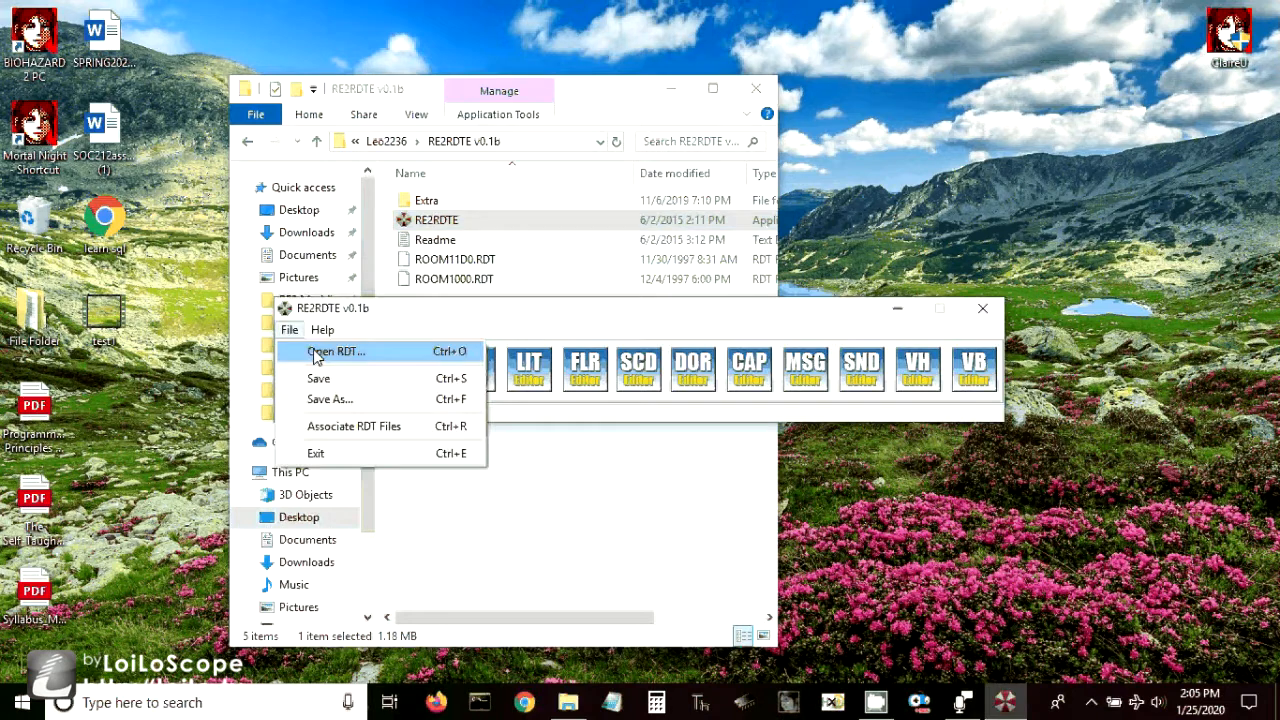
click(316, 352)
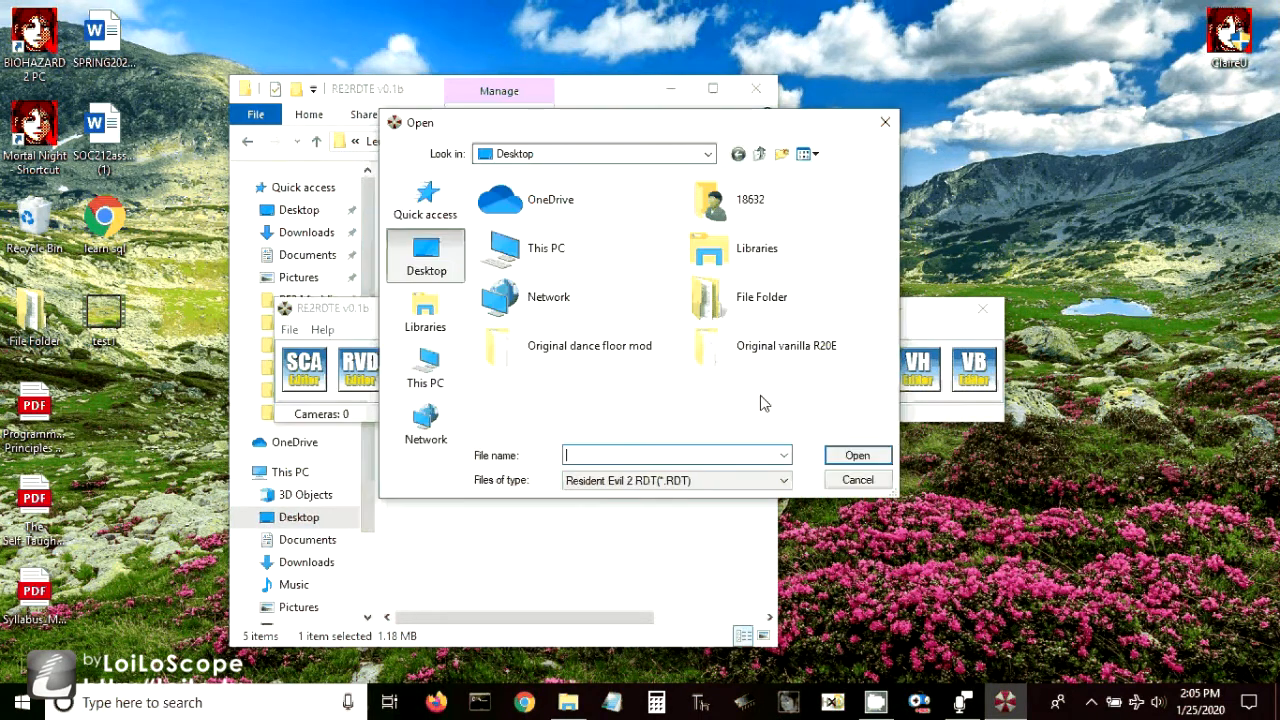
double_click(589, 352)
double_click(530, 238)
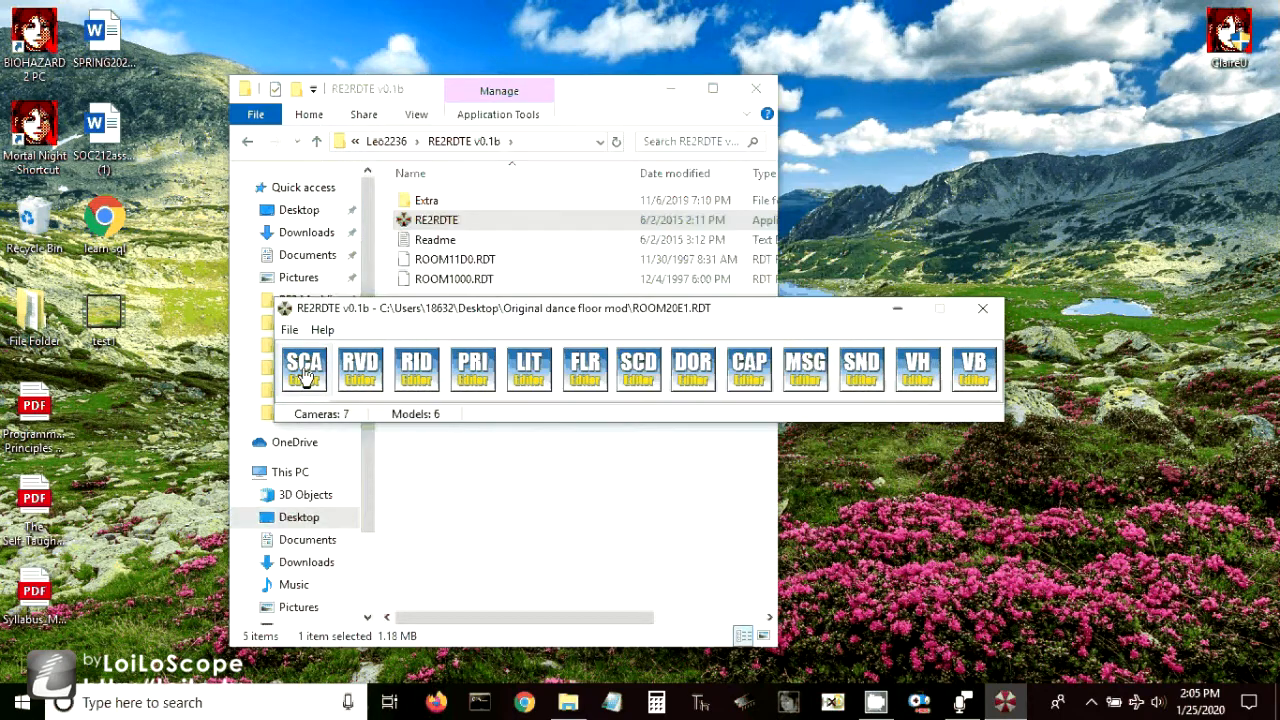
- Add a new boundary in the SCA Editor and position it at X 5400, Z 1350
click(304, 368)
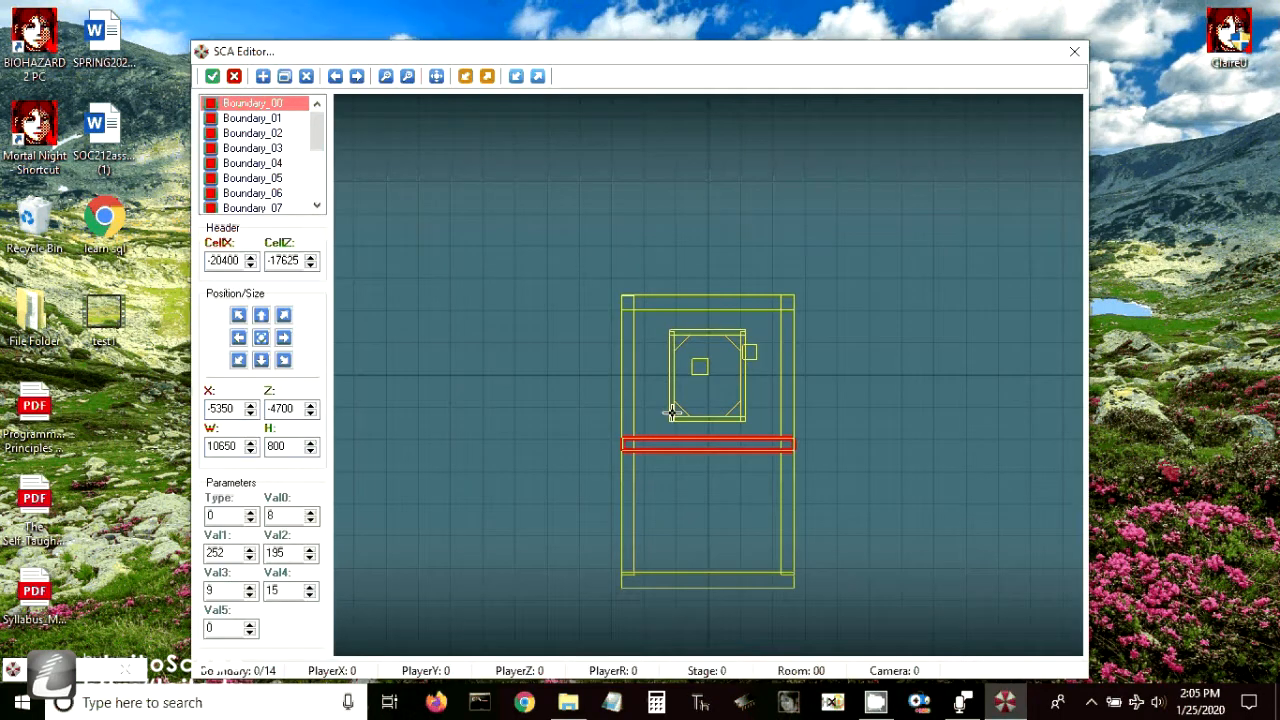
drag(671, 412, 671, 441)
click(252, 133)
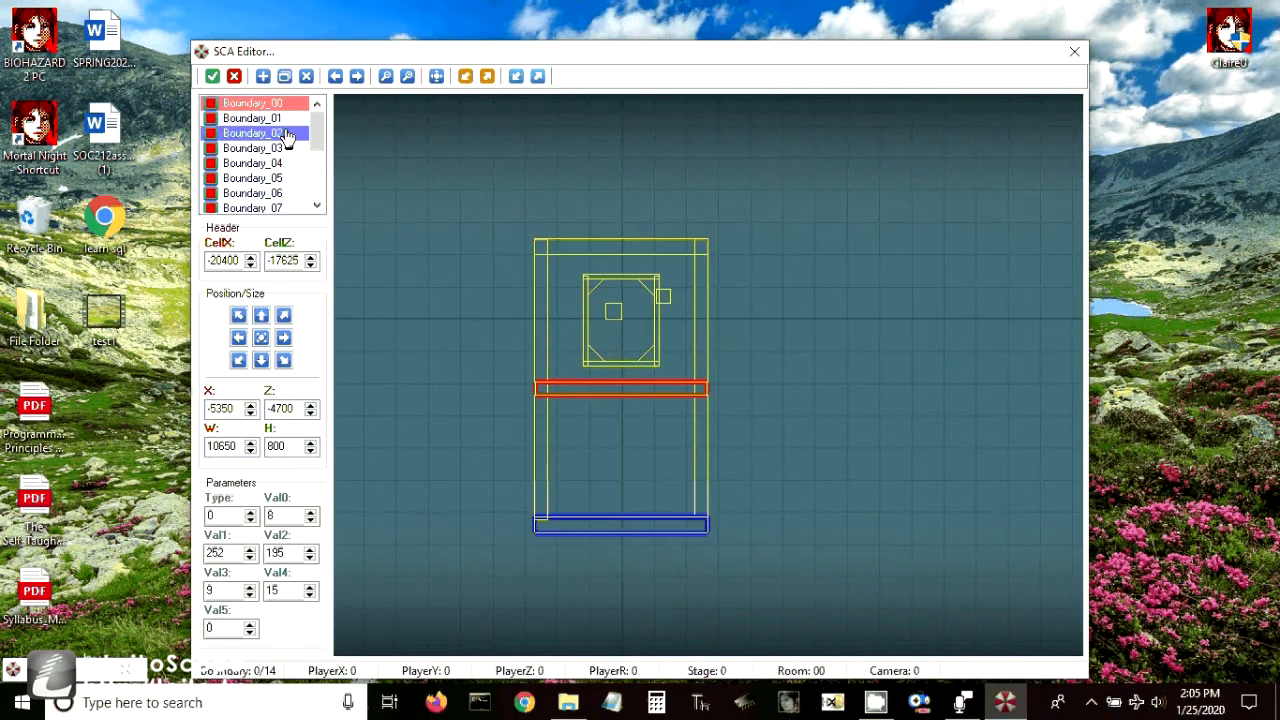
click(263, 77)
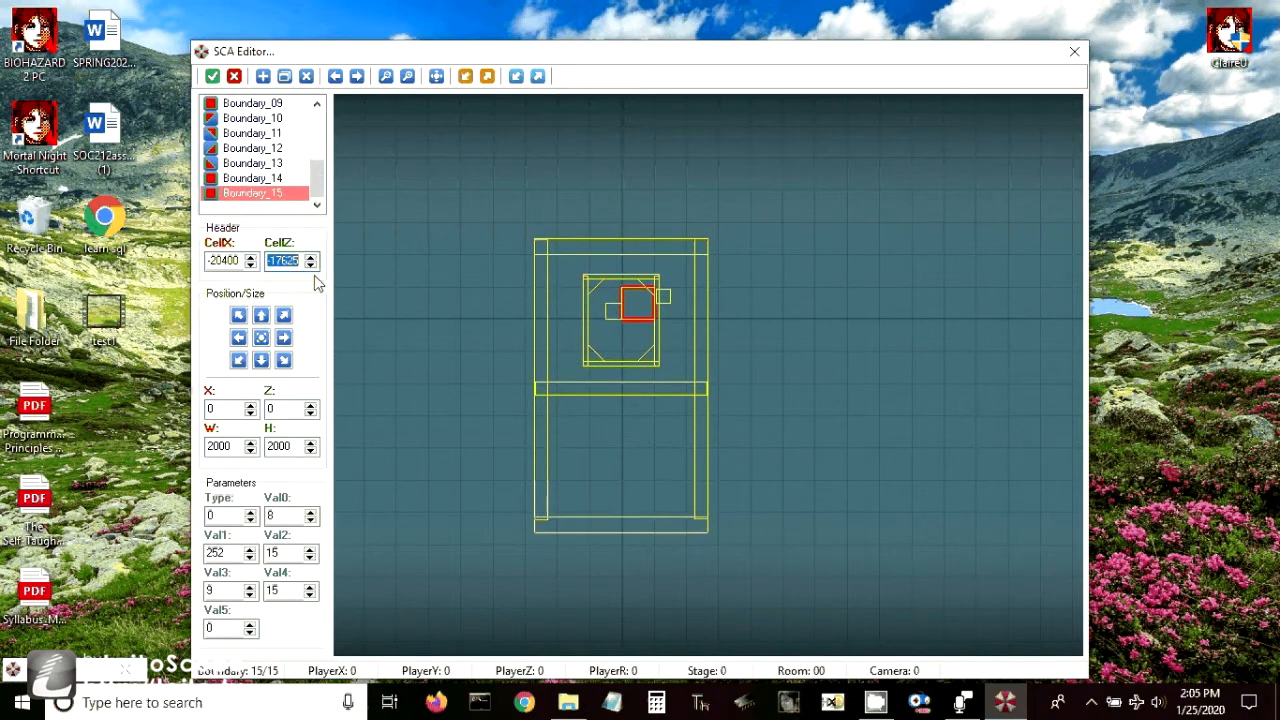
text(2700)
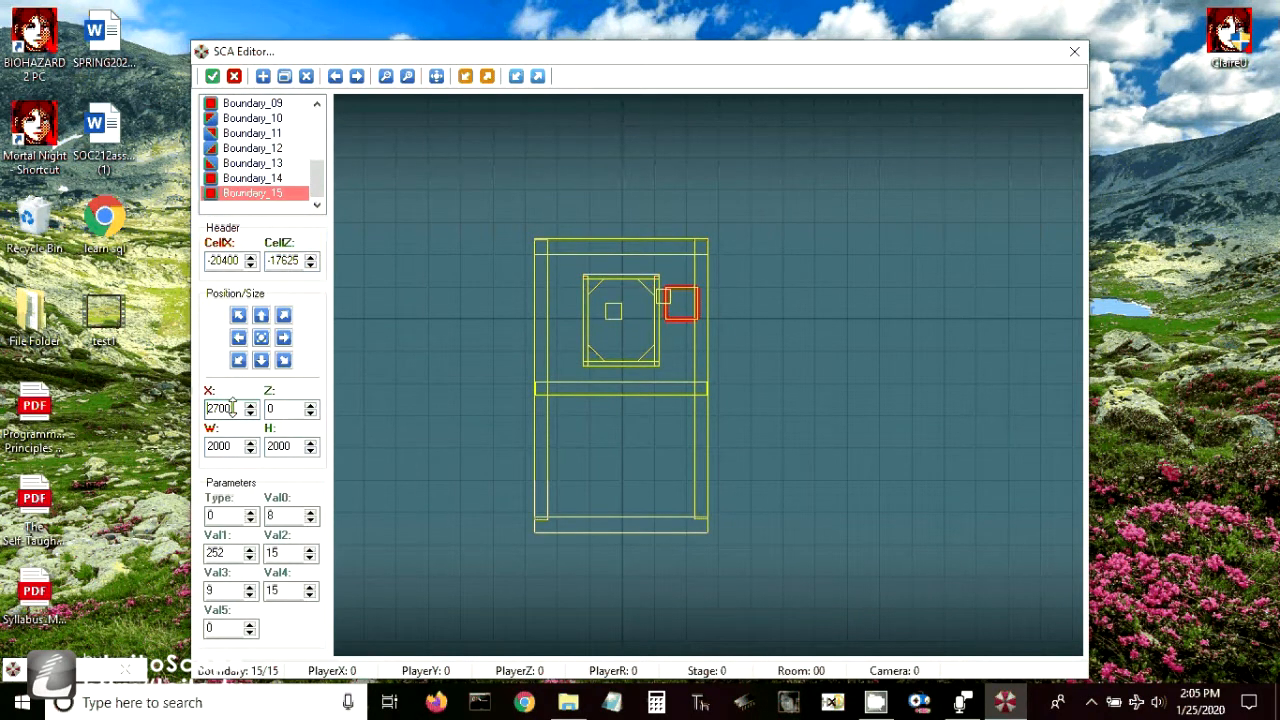
scroll(232, 408, up, 5)
scroll(290, 405, up, 1)
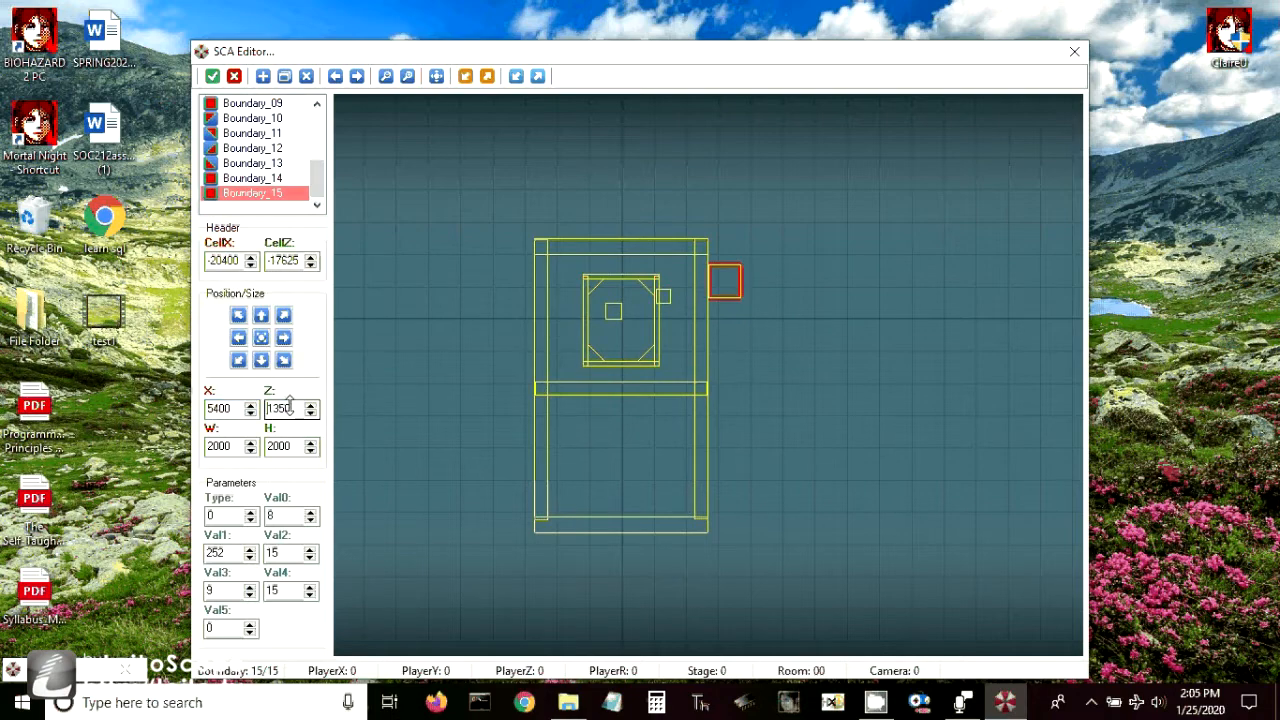
- Apply the boundary changes, save the room file, and close RE2RDTE and the folder window
click(213, 77)
click(289, 329)
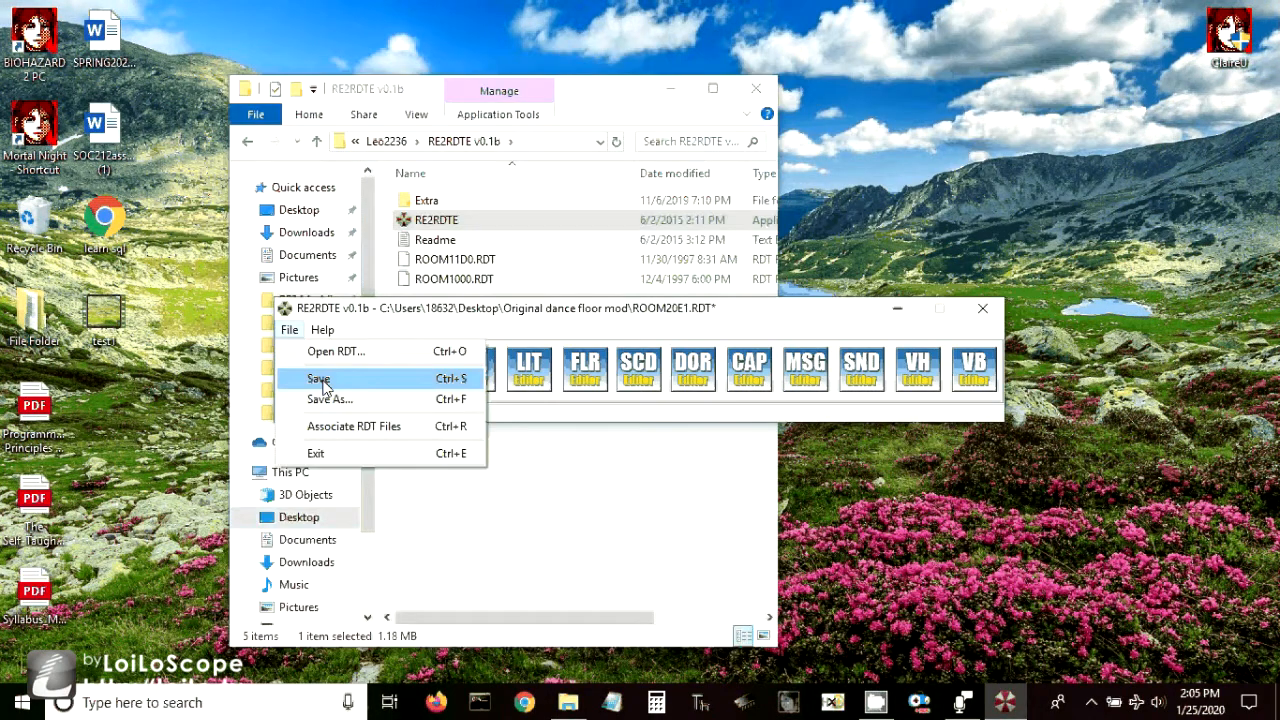
click(318, 379)
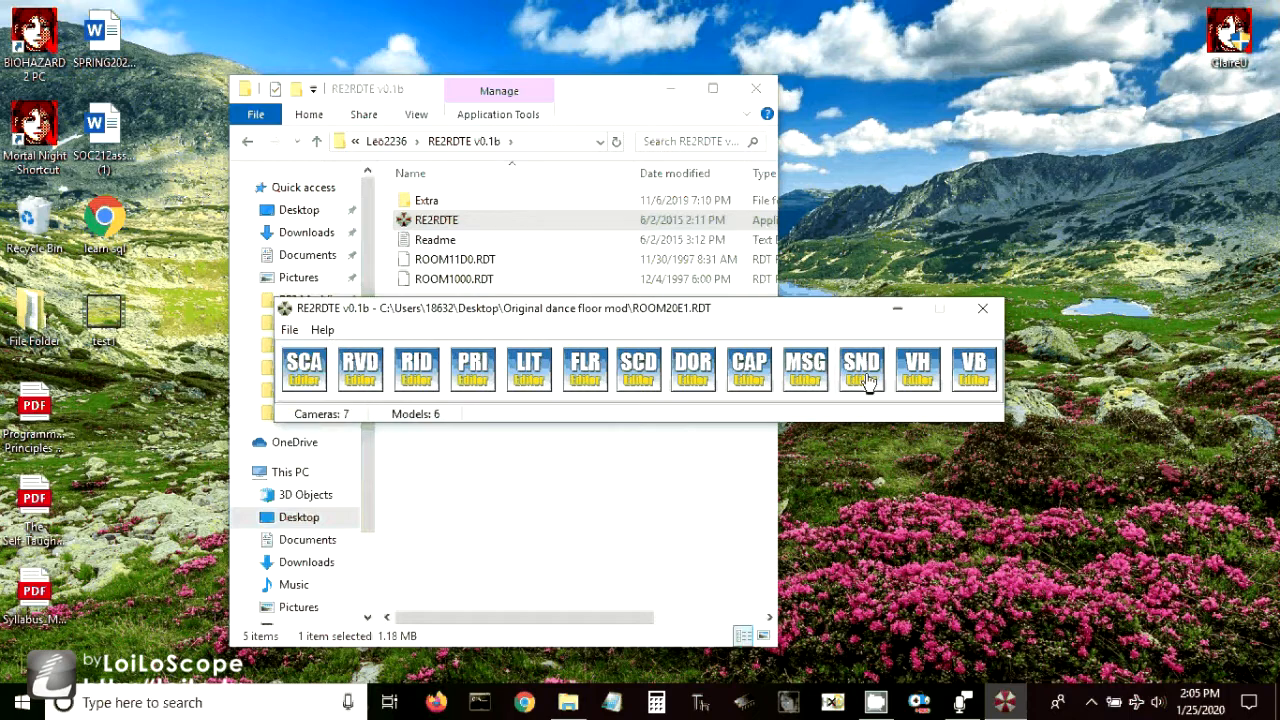
click(983, 310)
click(770, 96)
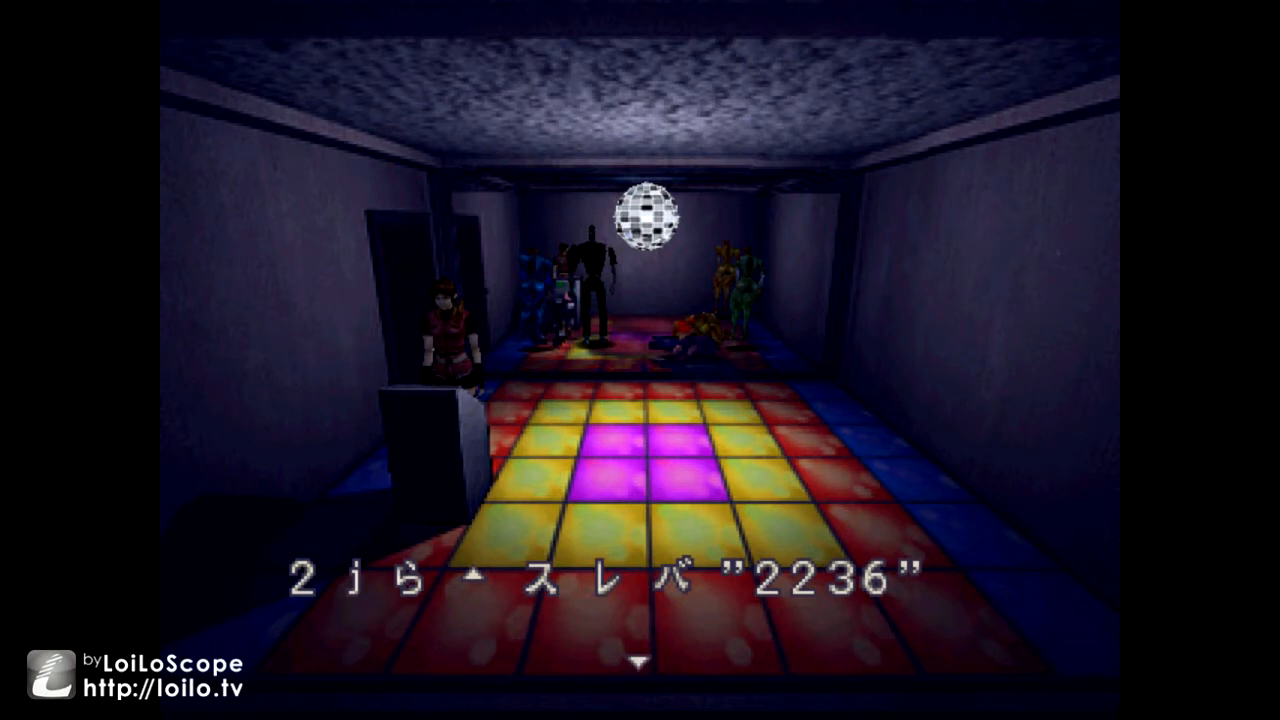
key(Return)
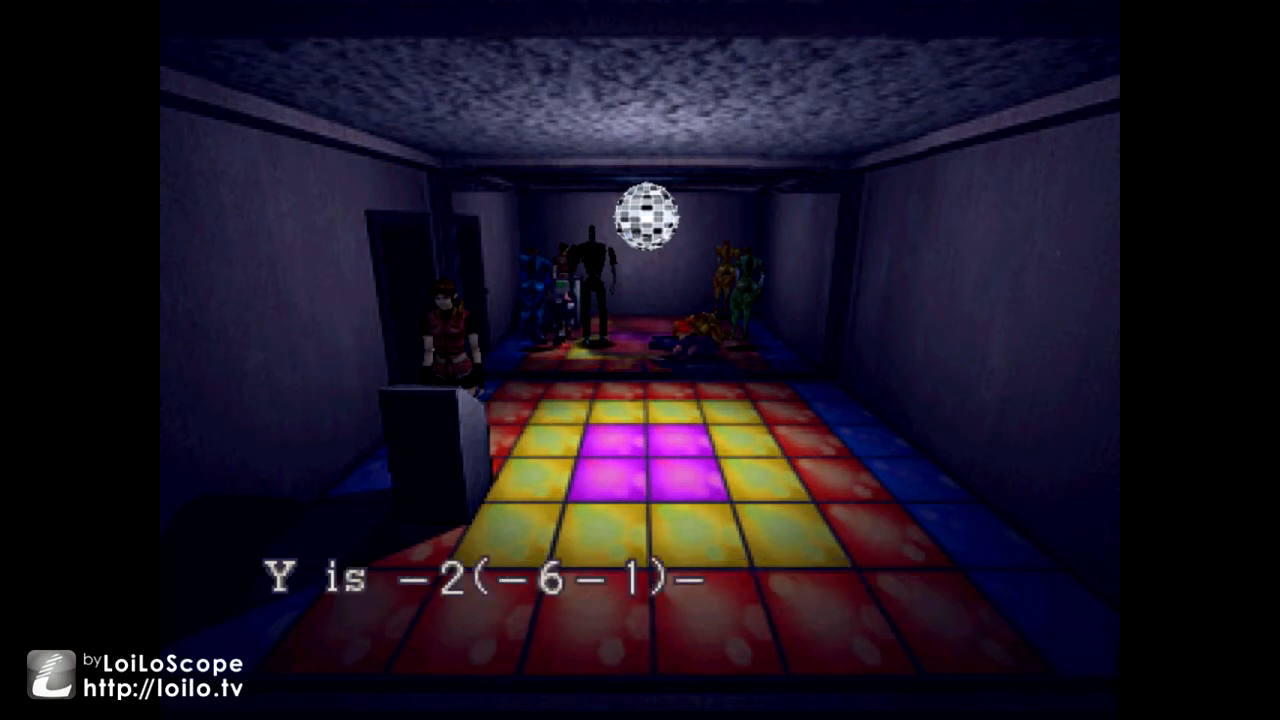
key(Return)
key(Left)
key(Up)
key(Return)
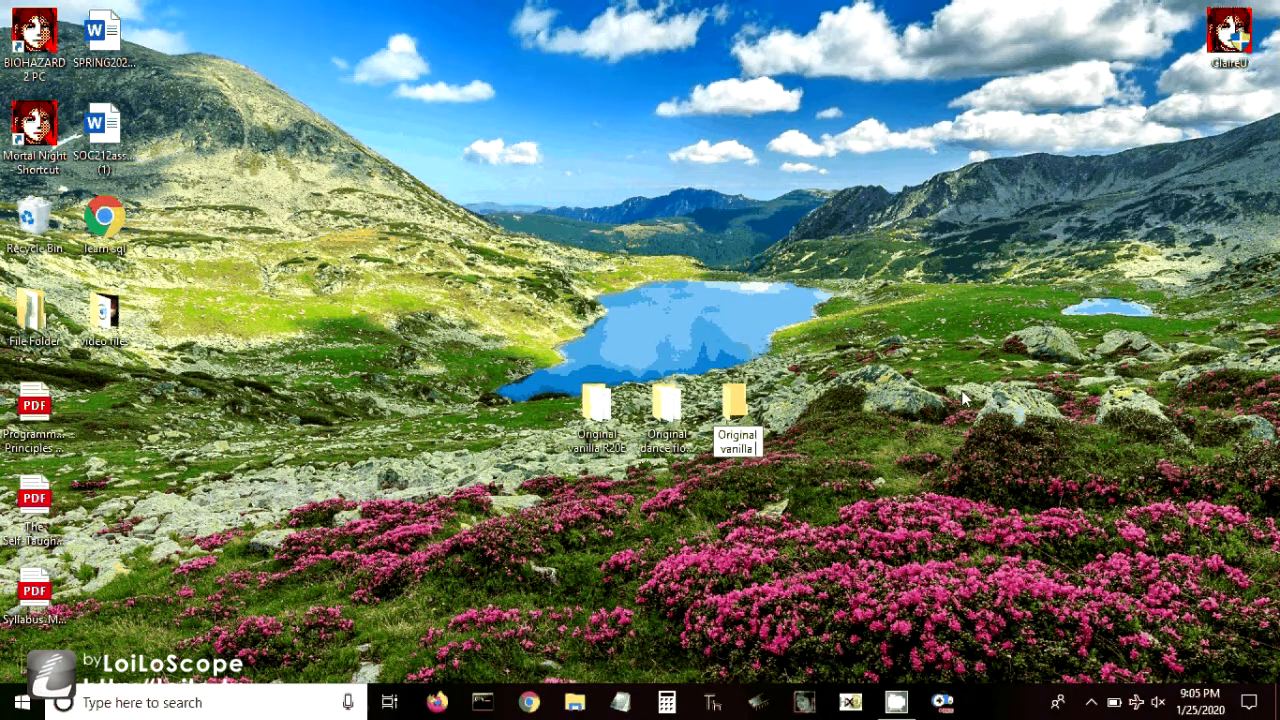
- Name the new desktop folder "Original vanilla work folder"
text(work folder)
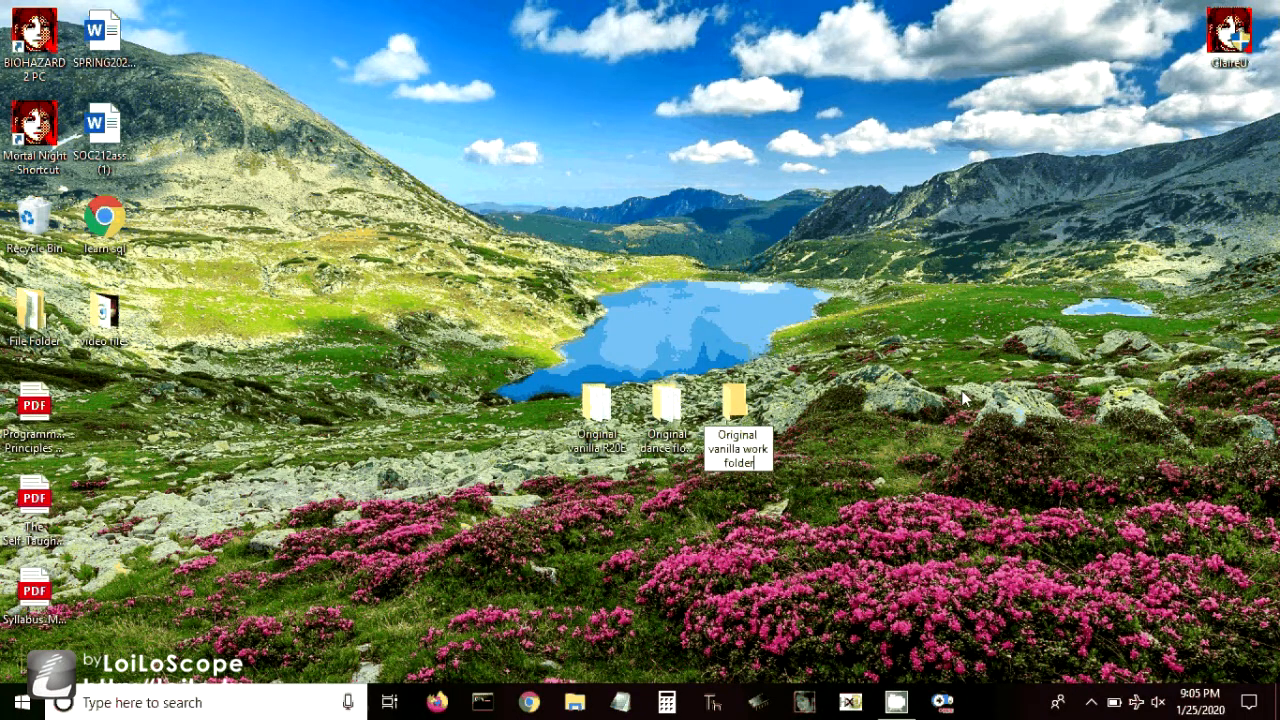
click(965, 398)
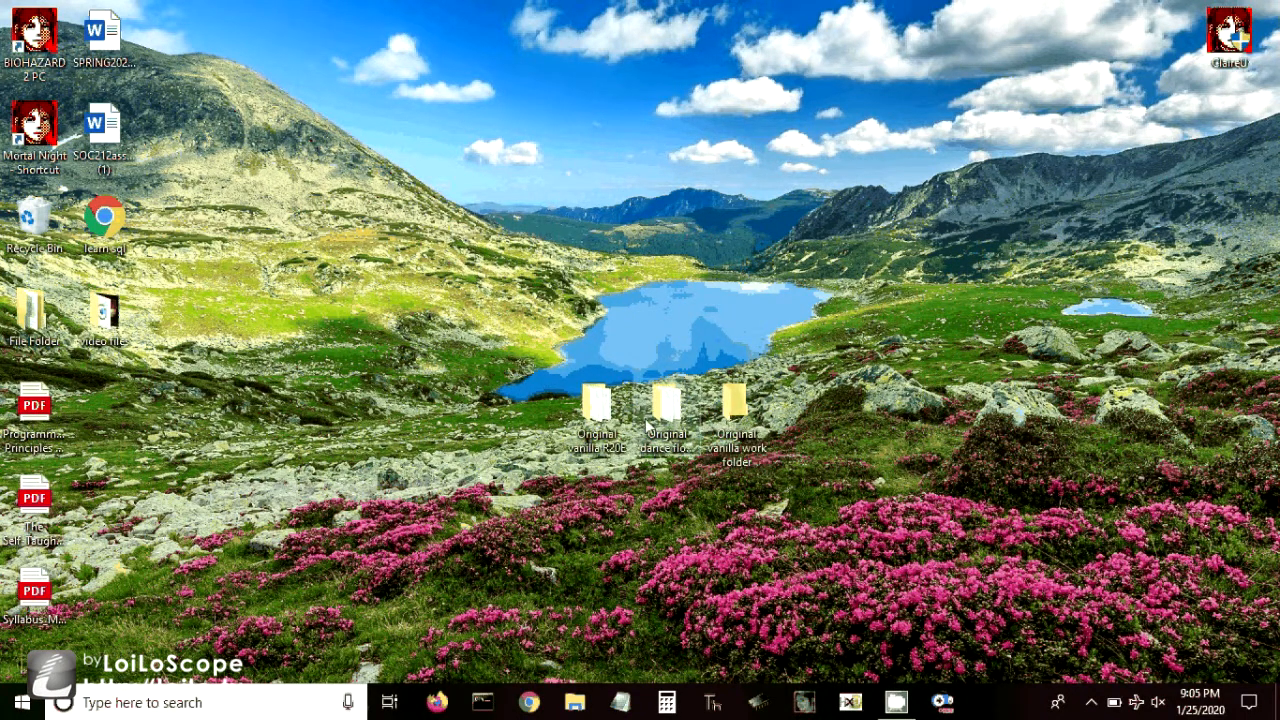
drag(890, 392, 736, 224)
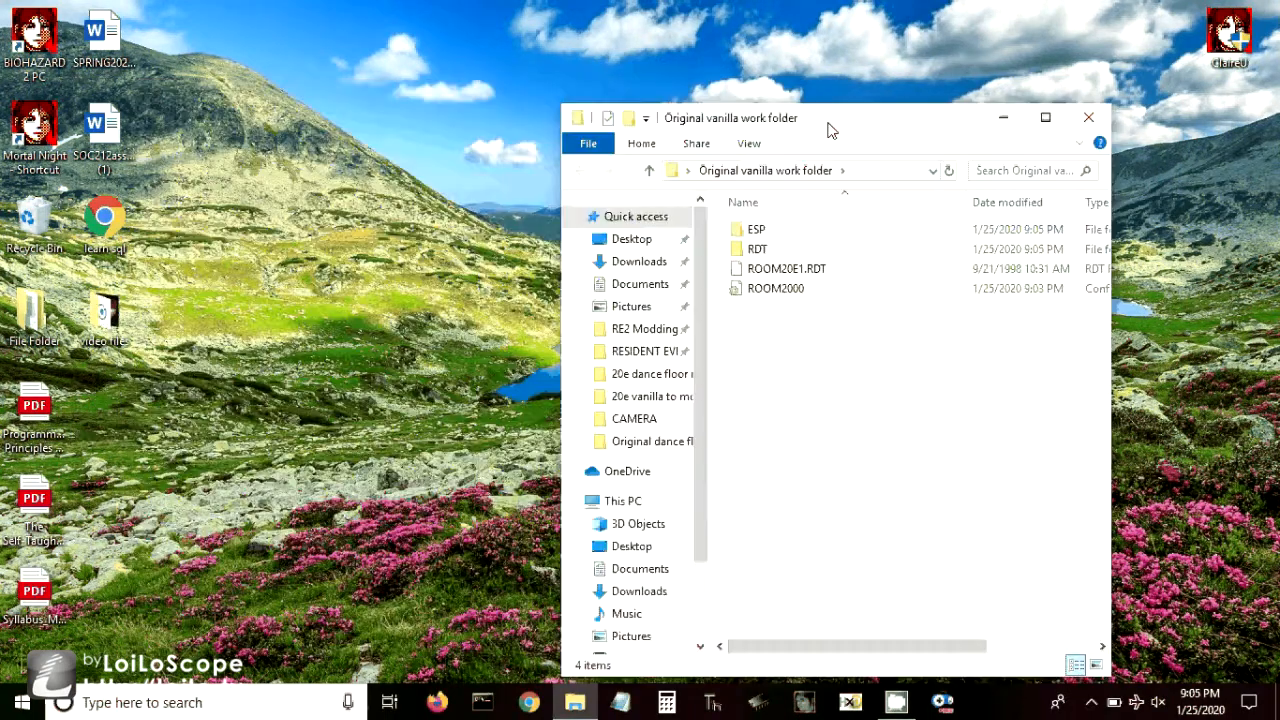
- Launch RE2RDTE and open ROOM20E1.RDT from the Original dance floor mod folder
double_click(357, 226)
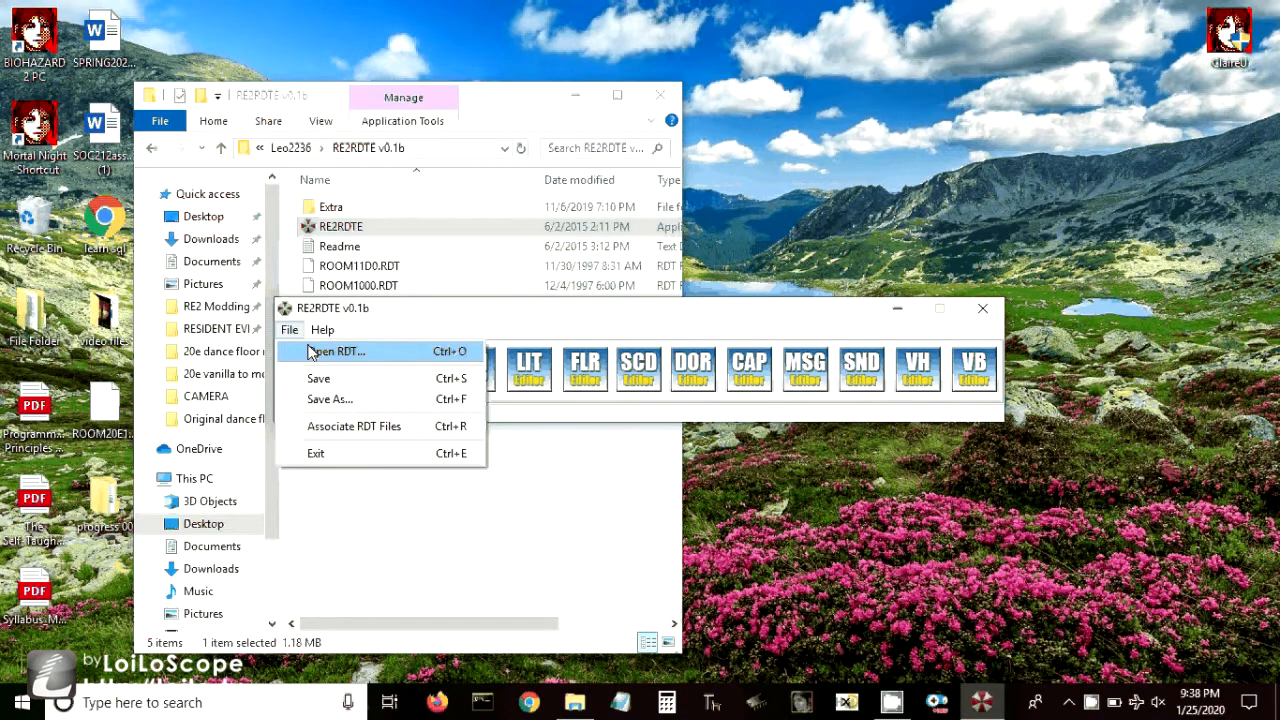
click(335, 351)
click(428, 262)
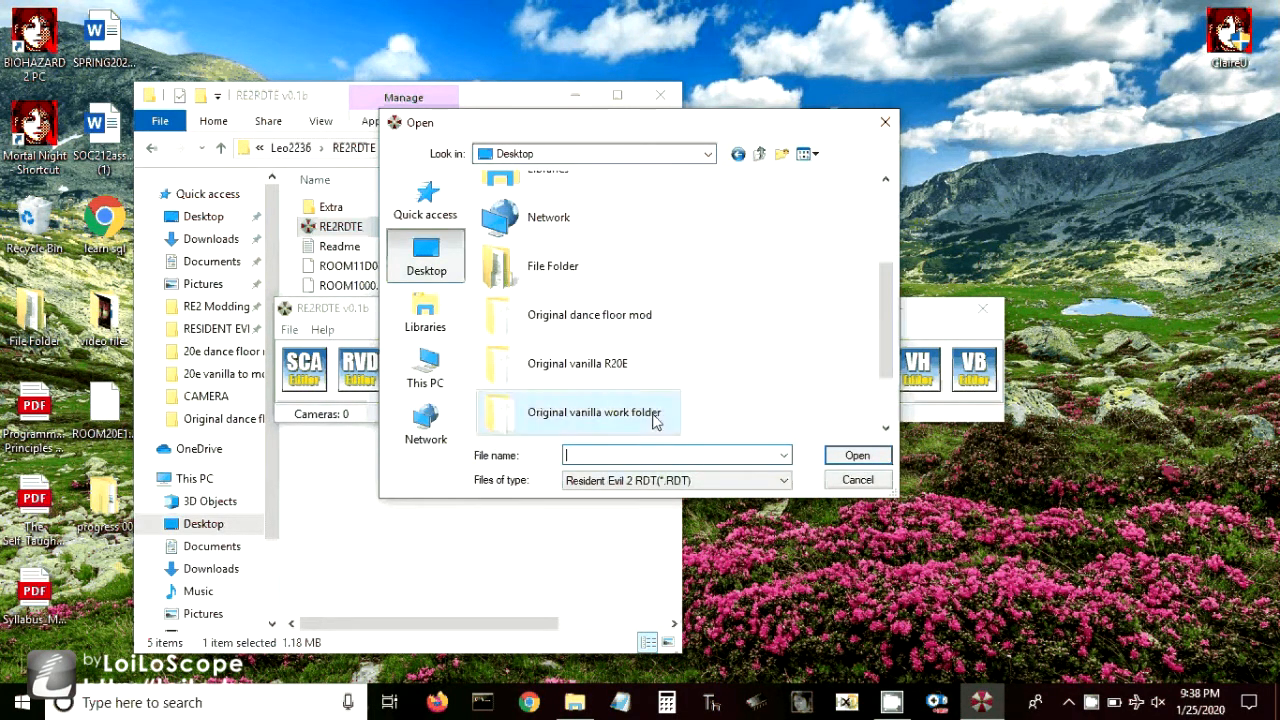
double_click(617, 324)
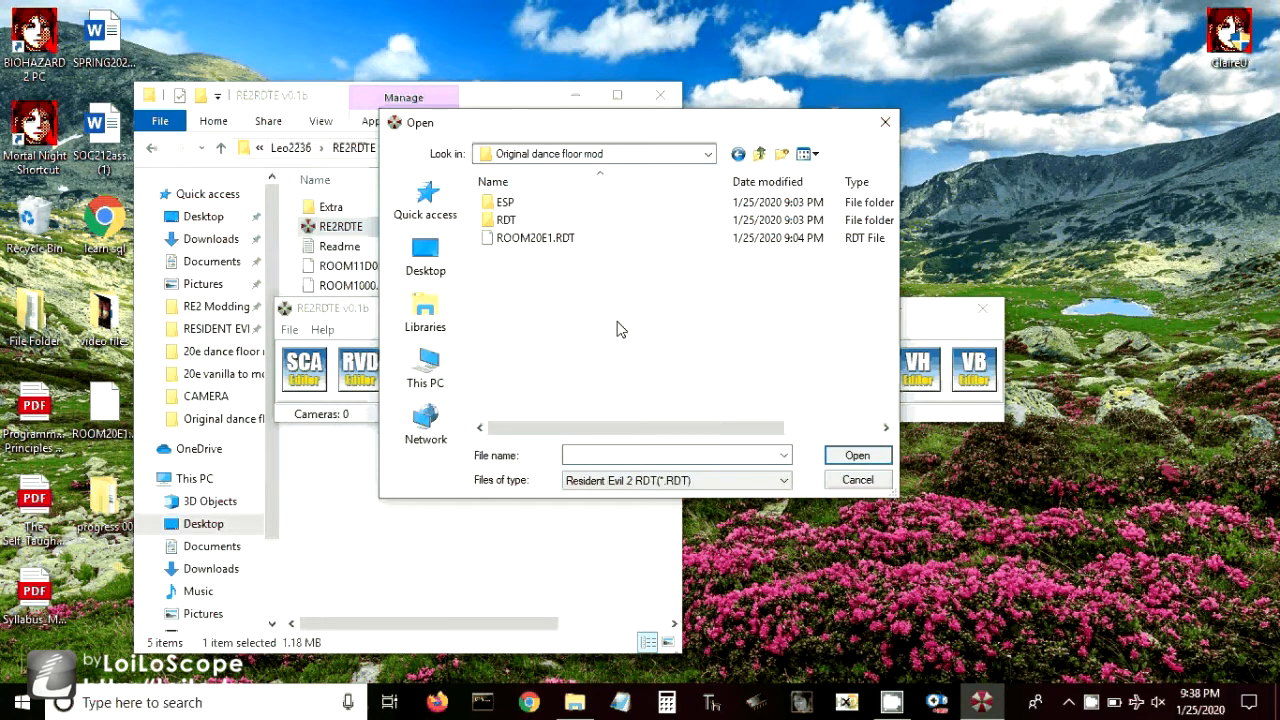
double_click(540, 244)
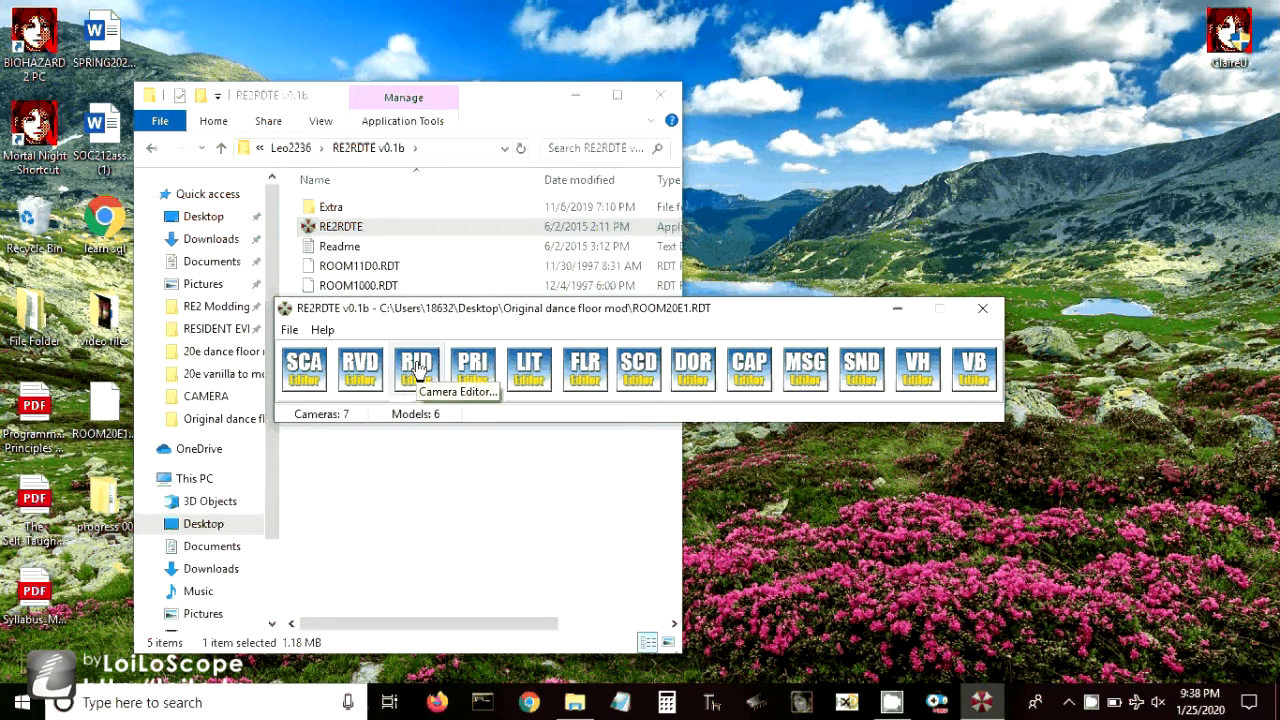
- Export Camera_00 from the RID Editor, overwriting ROOM20E00.RID in the RDT\ROOM20E\CAMERA folder of the Original vanilla work folder
click(418, 368)
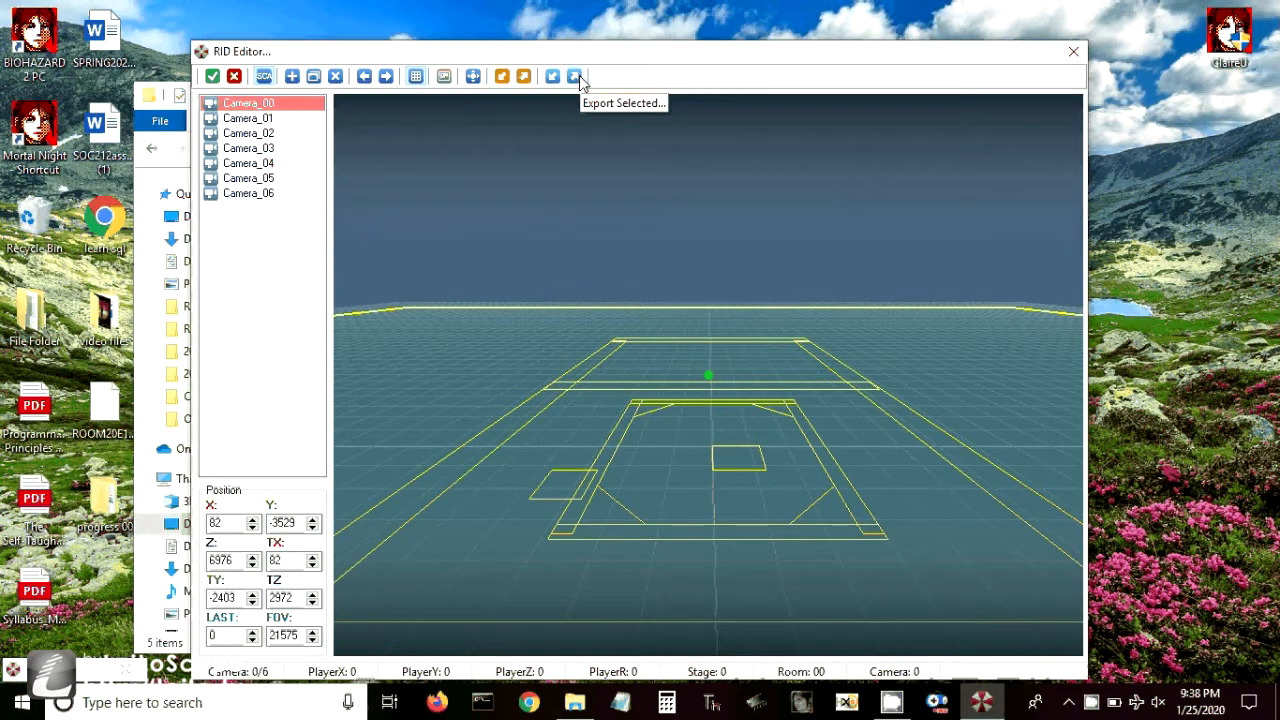
click(576, 77)
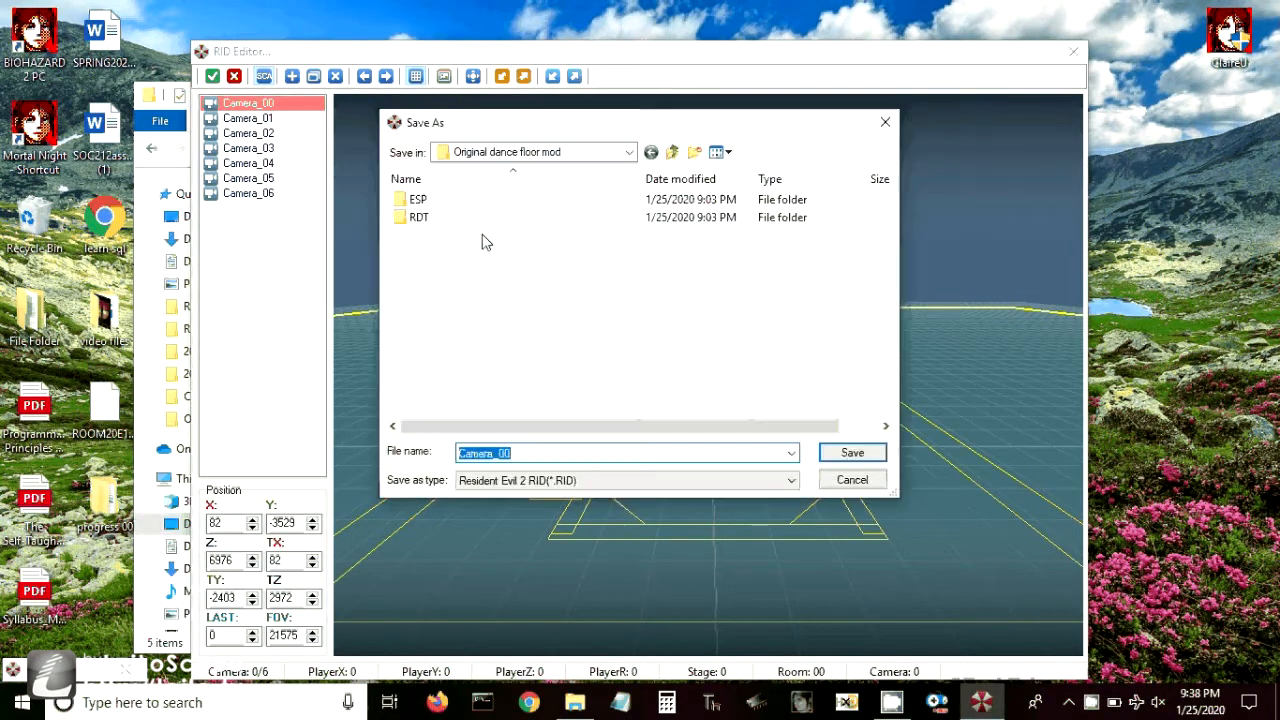
click(627, 155)
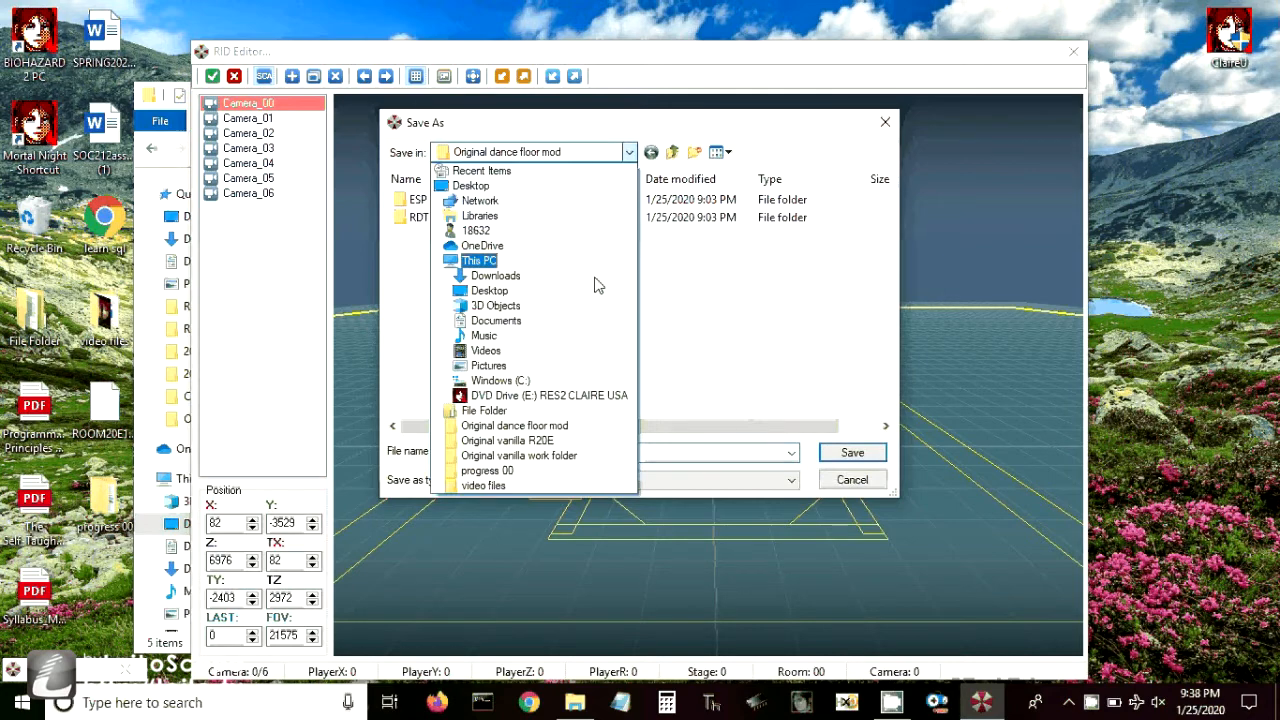
click(547, 457)
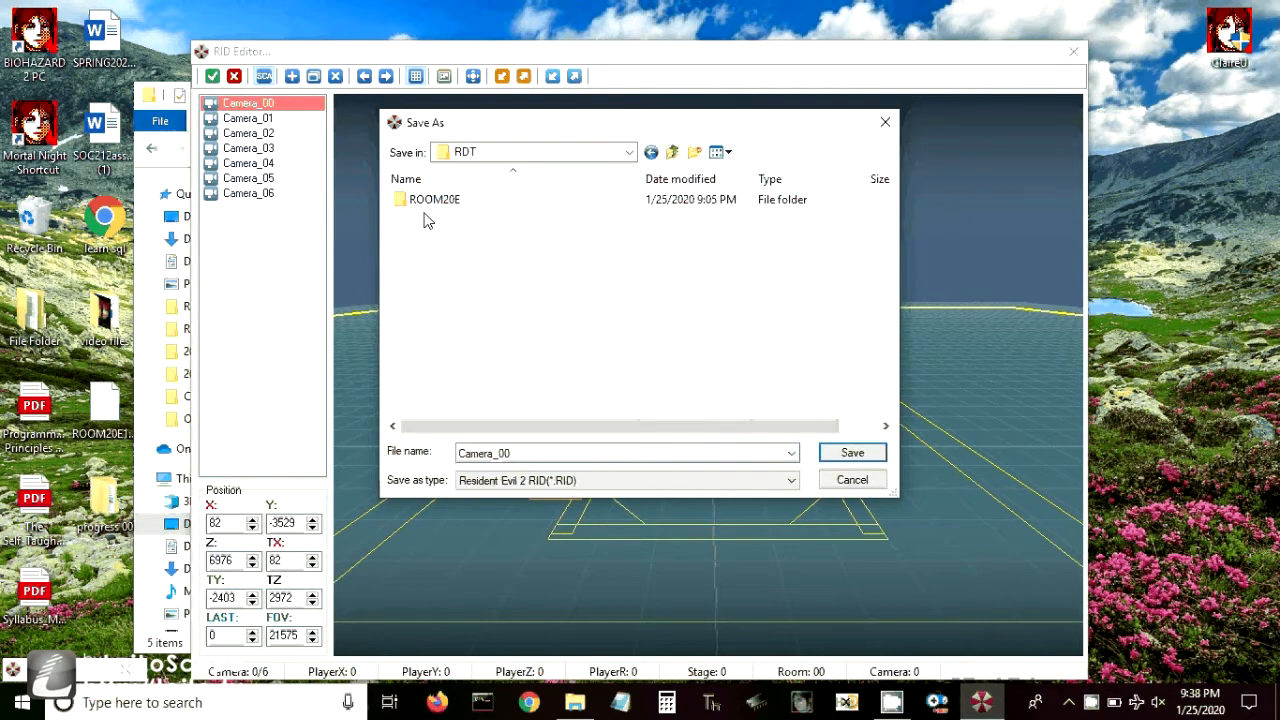
double_click(430, 200)
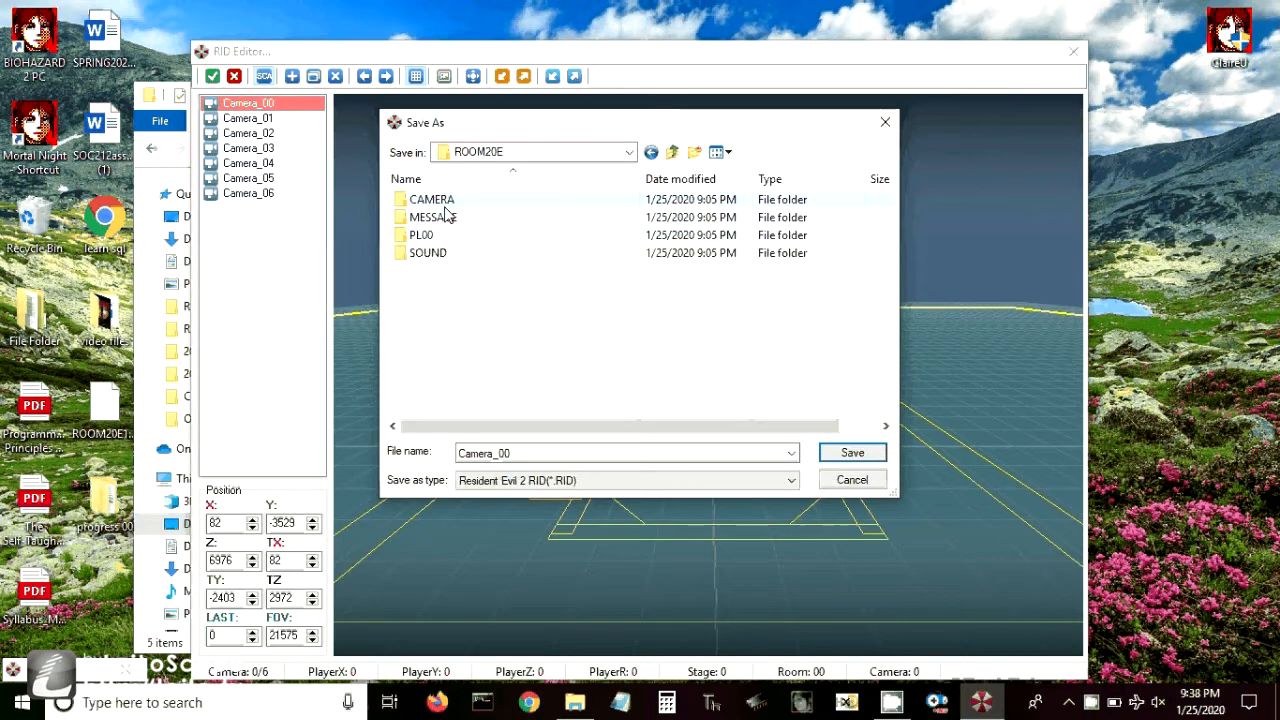
double_click(443, 201)
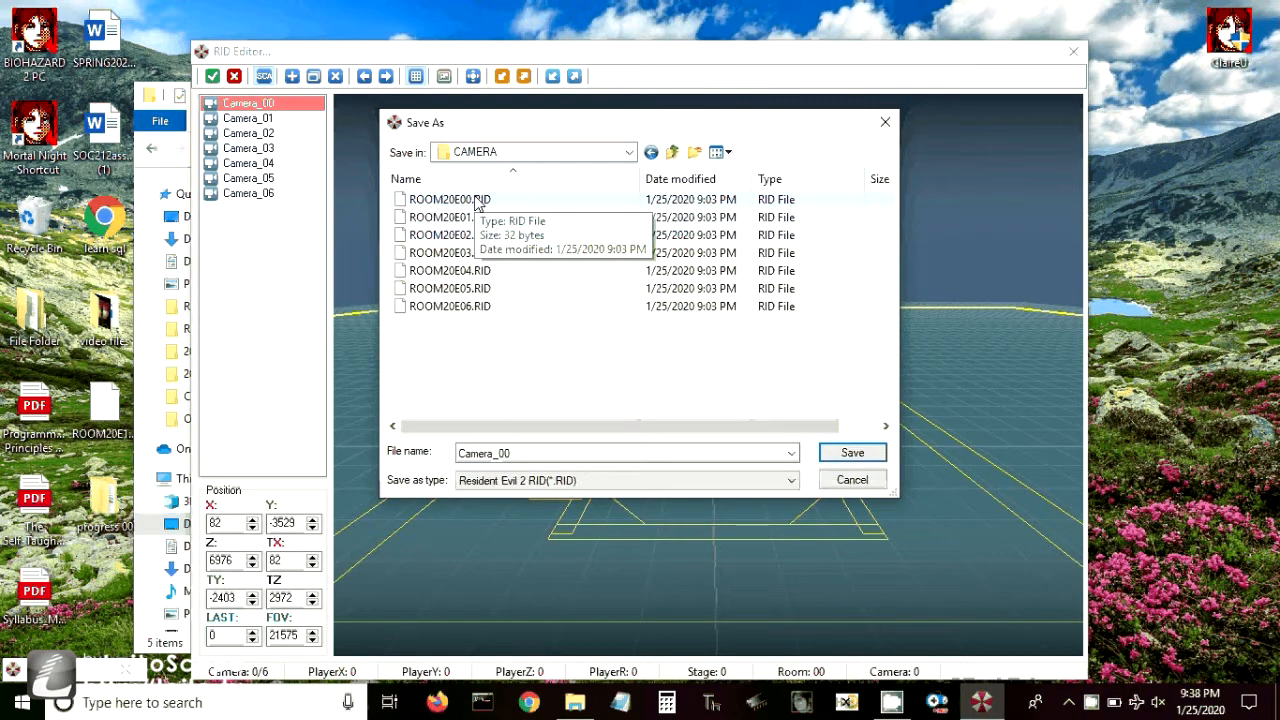
double_click(476, 203)
click(690, 357)
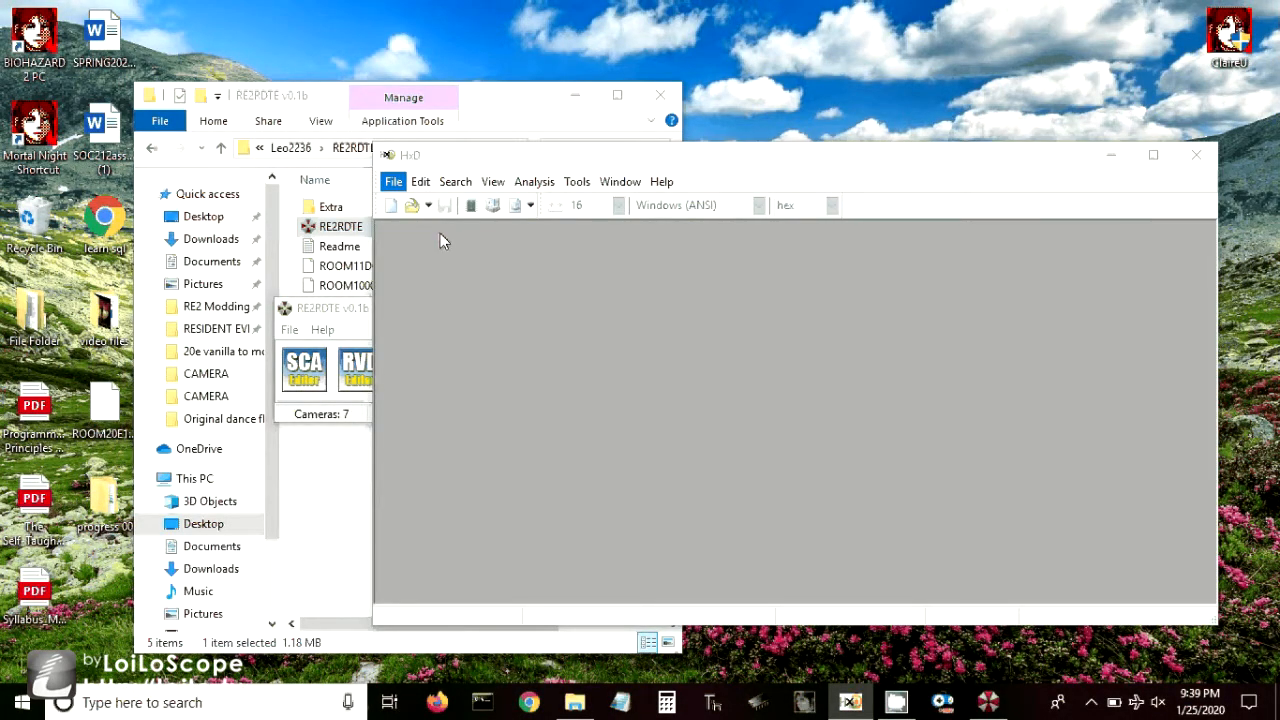
- Switch to HxD and browse to the Desktop folder for a file to open
key(ctrl+o)
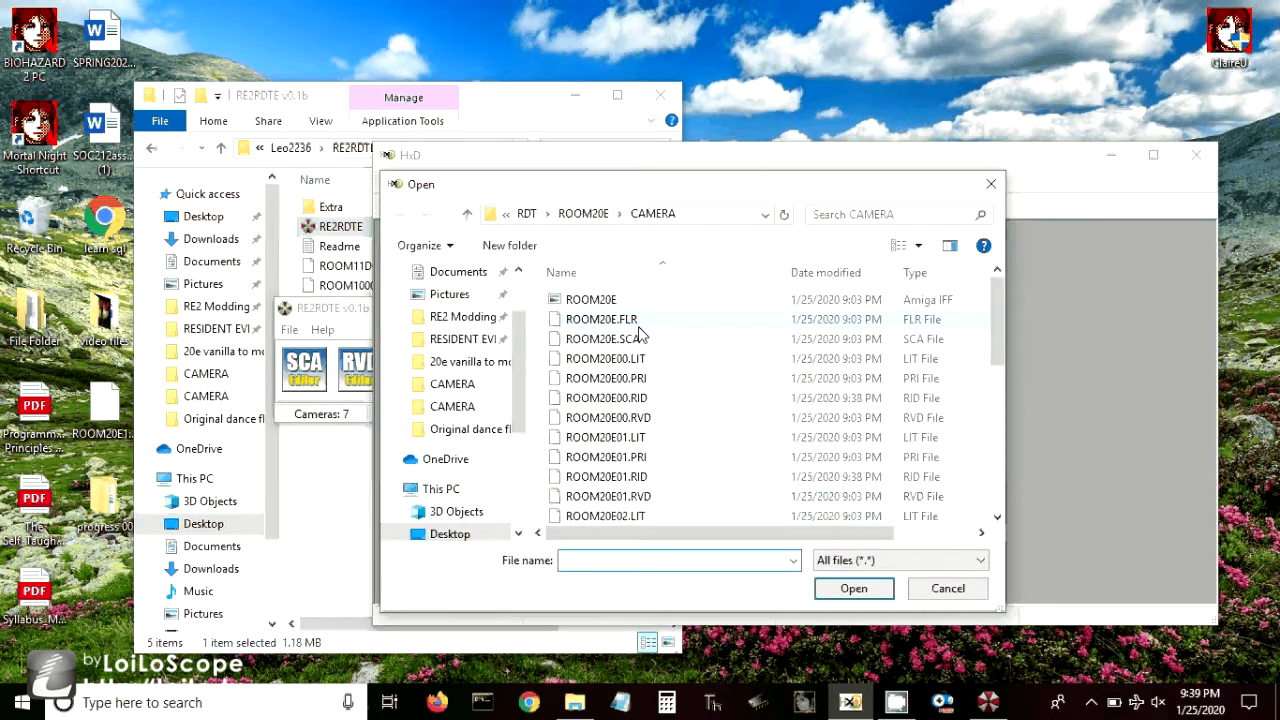
click(449, 534)
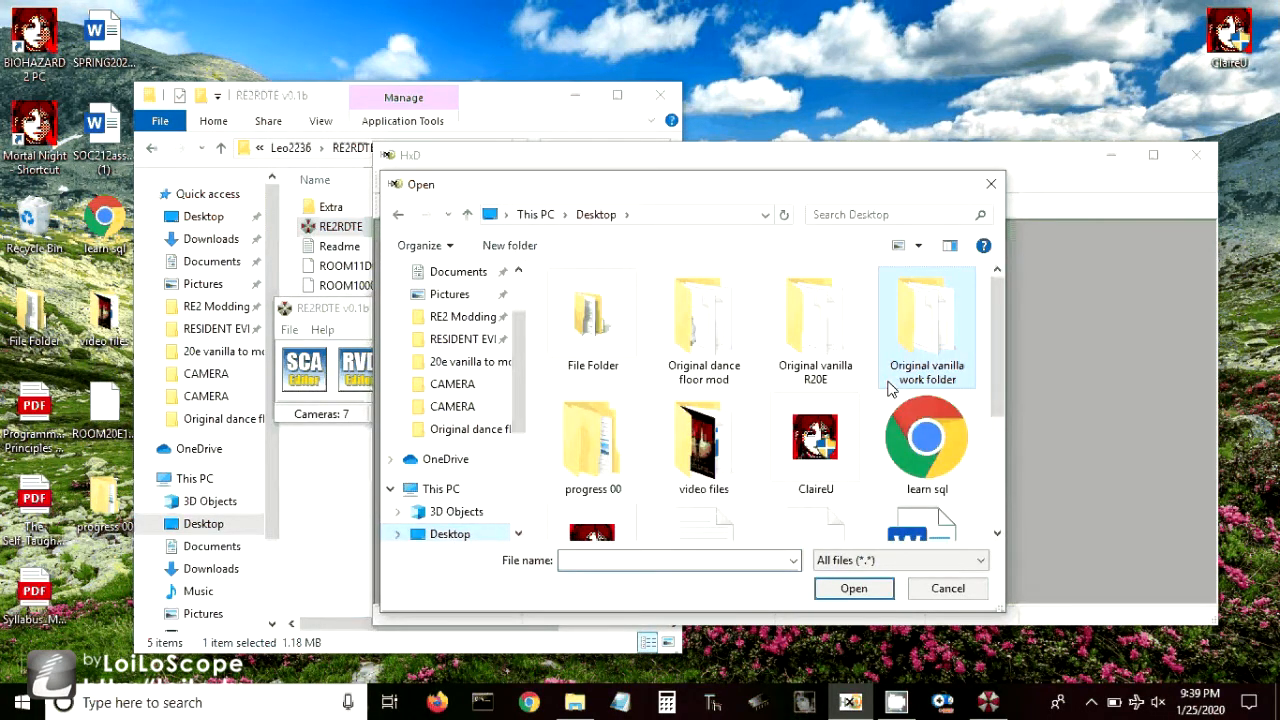
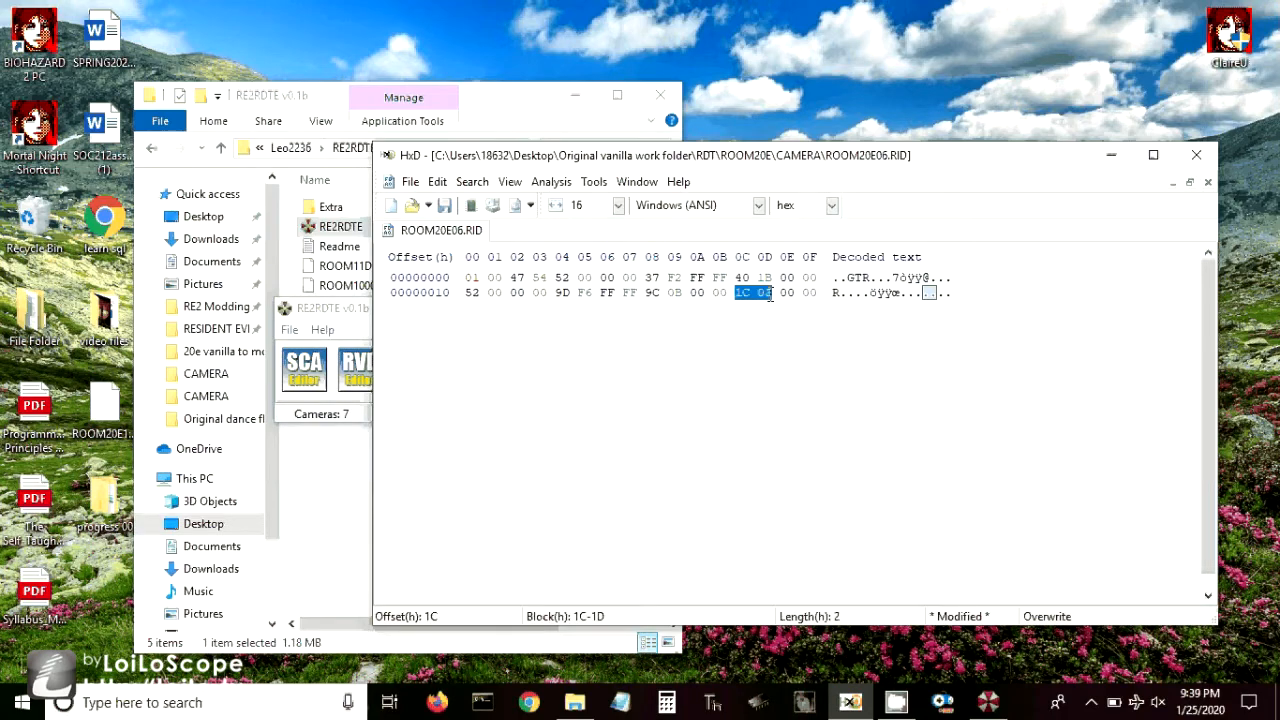
- Save the edited ROOM20E06.RID
click(445, 205)
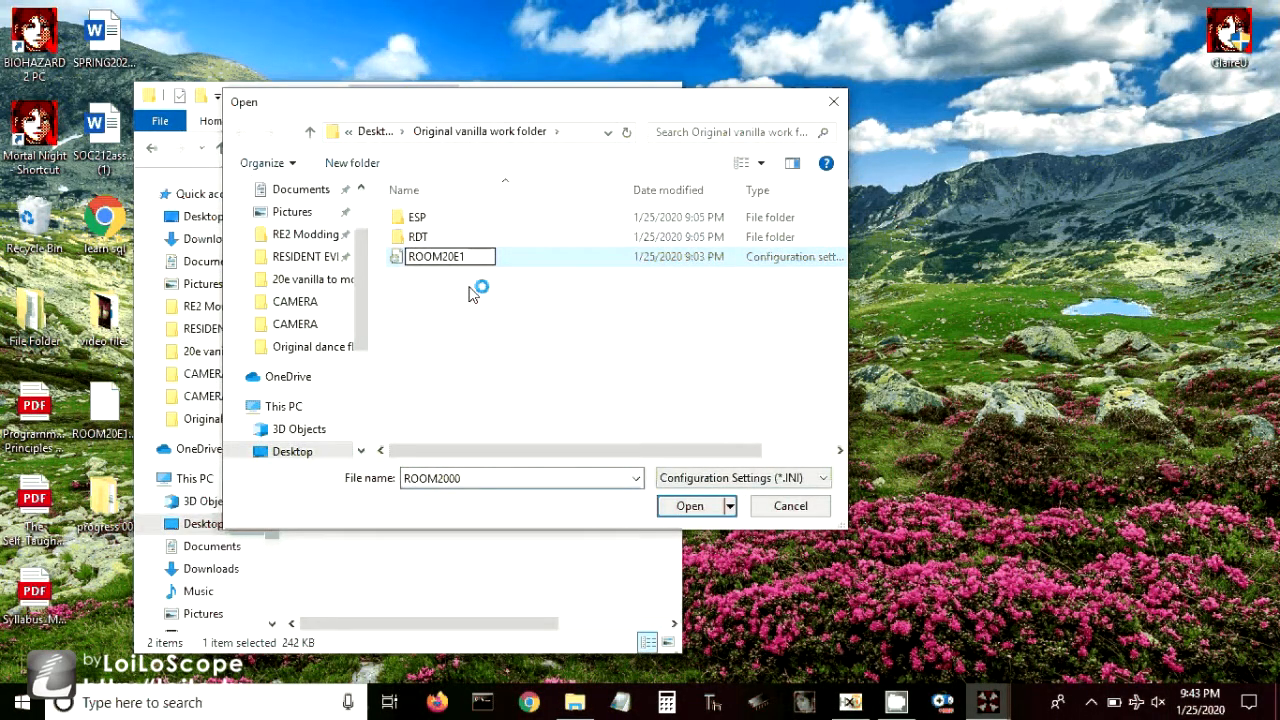
- Rename the configuration file in Original vanilla work folder as ROOM20E1 and load it, closing the BioHazard File Archive Tool when done
key(Return)
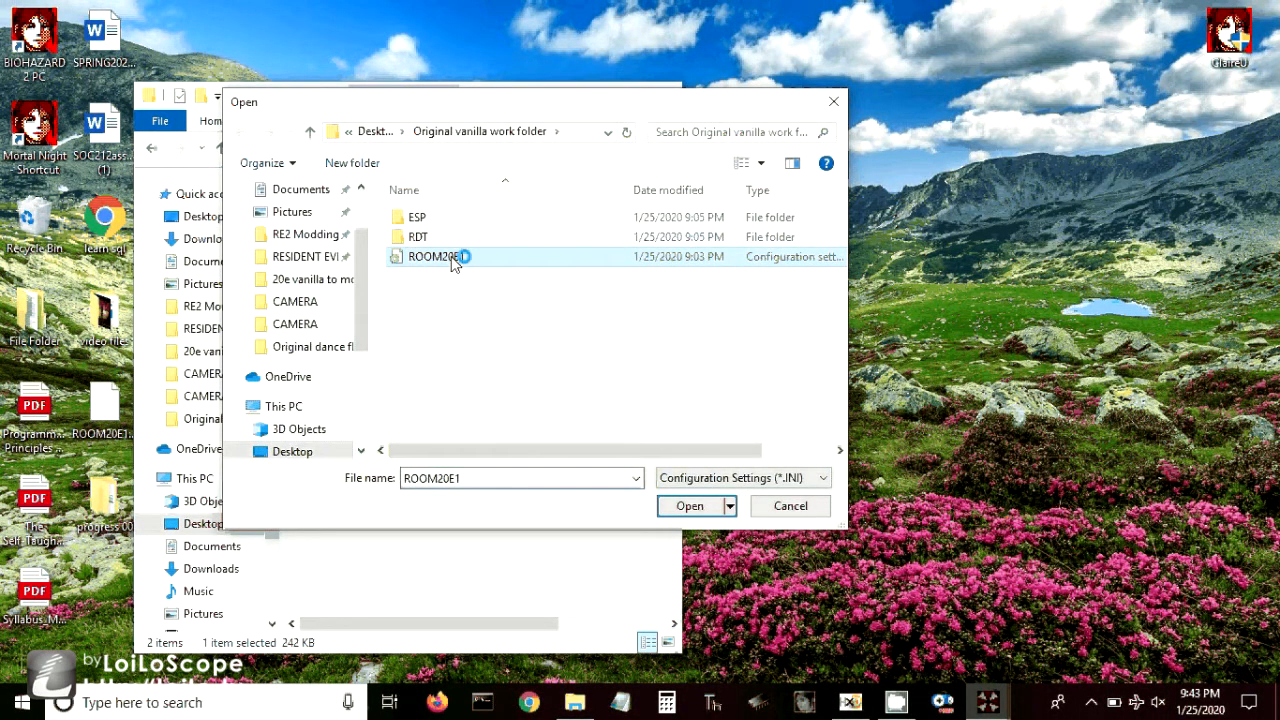
double_click(452, 262)
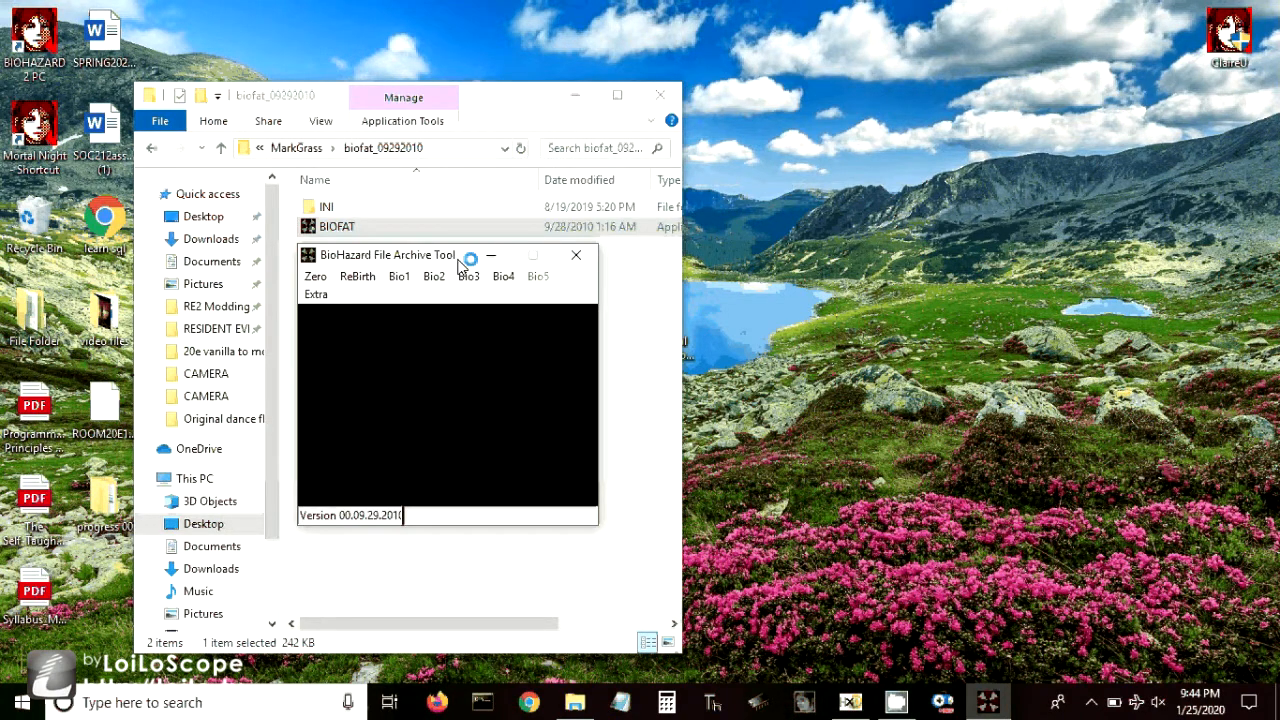
click(578, 258)
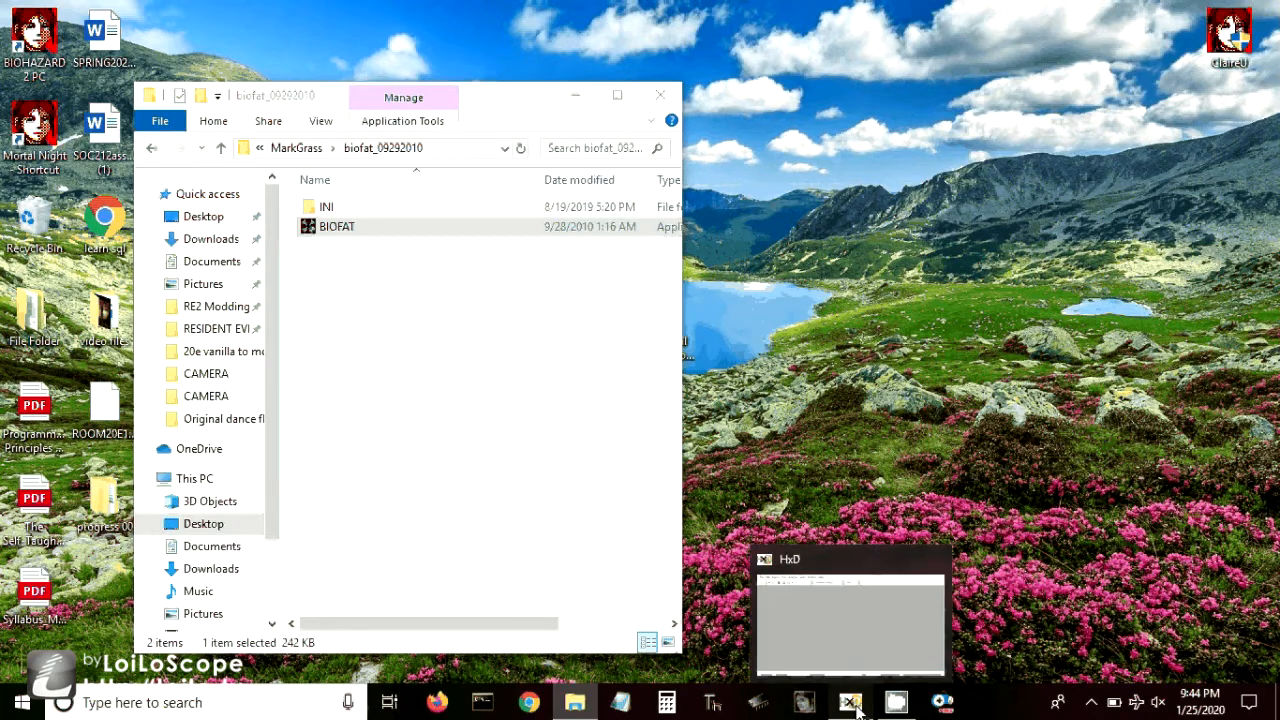
- Switch to HxD and open ROOM2000.RDT from the RDT folder of the Original vanilla work folder
click(851, 703)
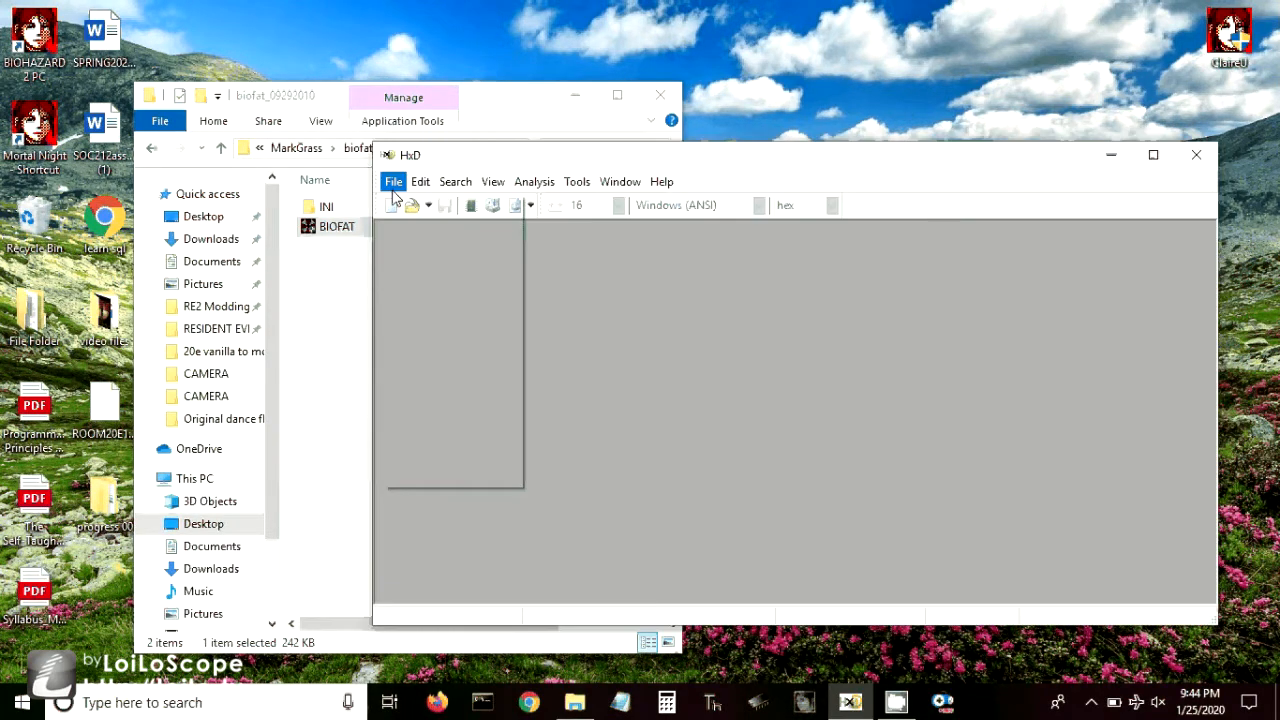
click(464, 252)
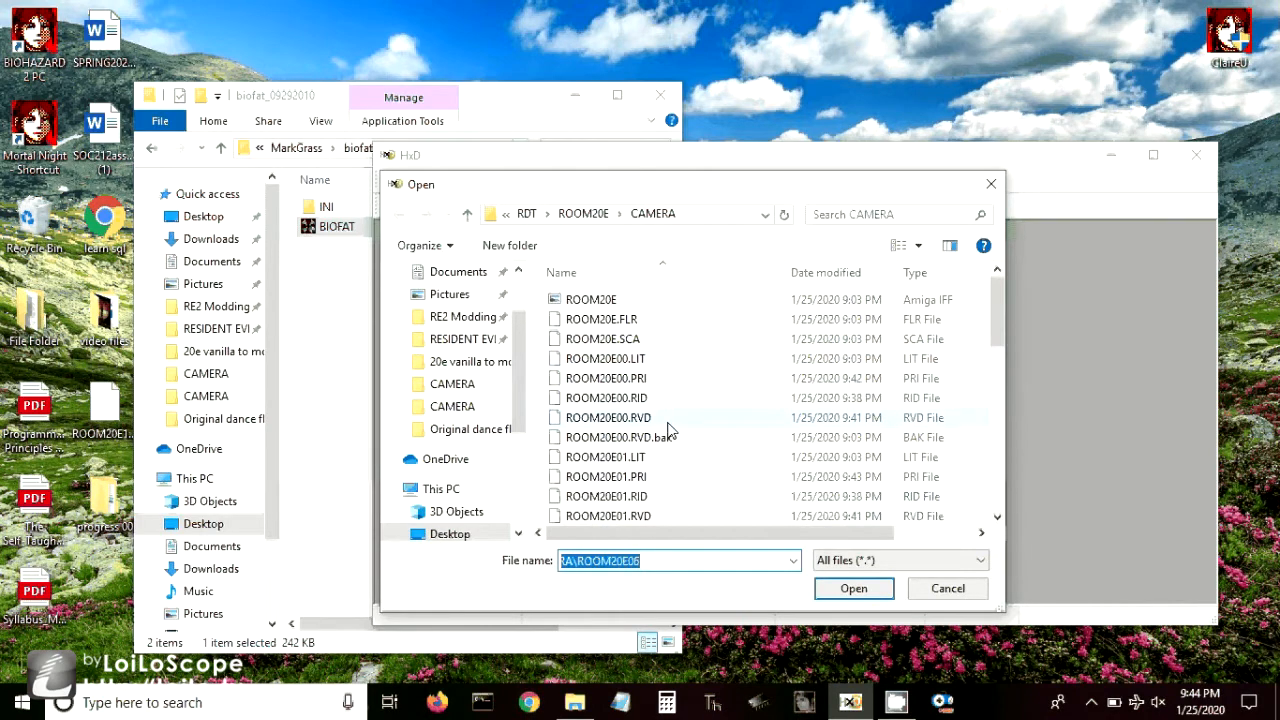
click(468, 215)
click(469, 216)
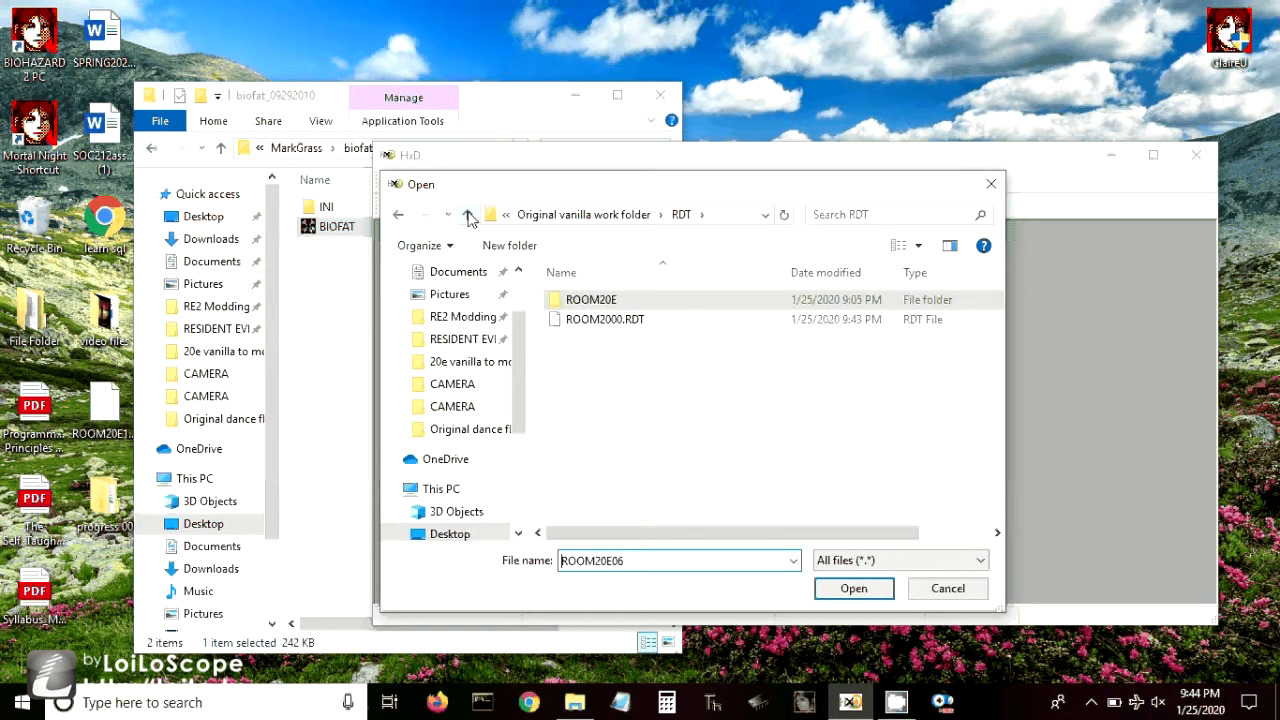
double_click(617, 324)
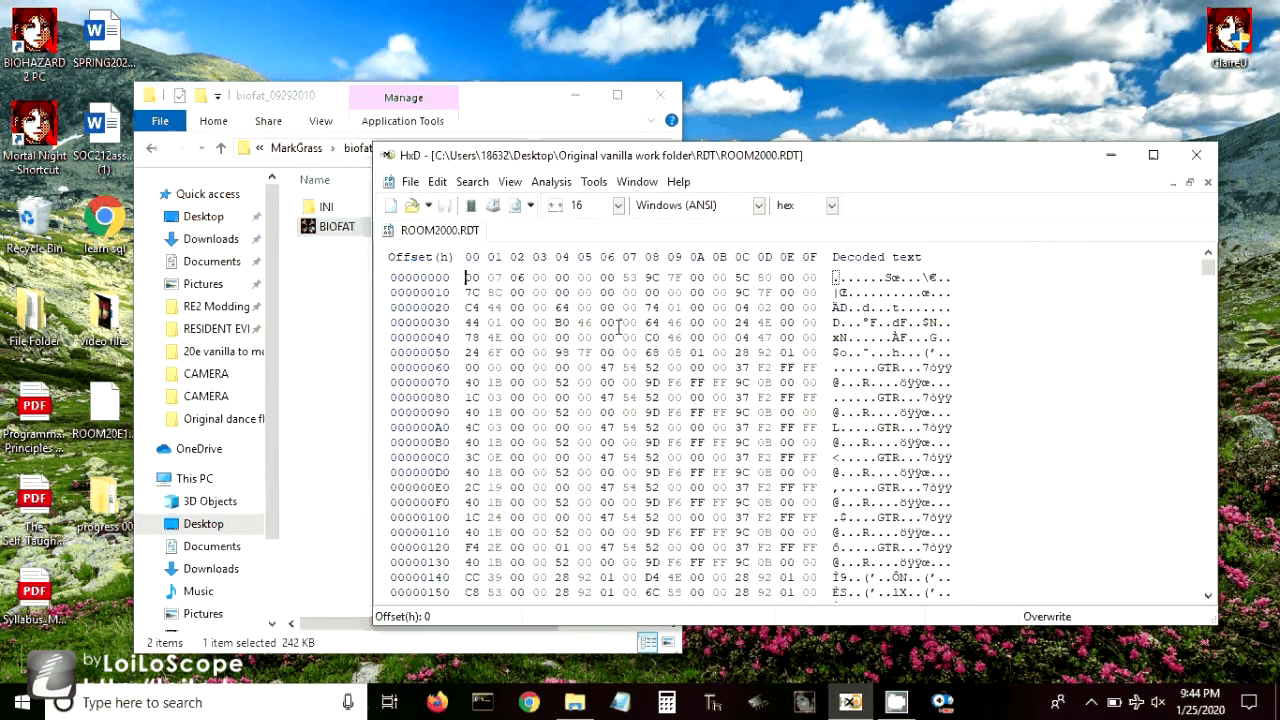
- Open ROOM20E00.PRI from the RDT\ROOM20E\CAMERA folder alongside ROOM2000.RDT
click(418, 183)
click(436, 224)
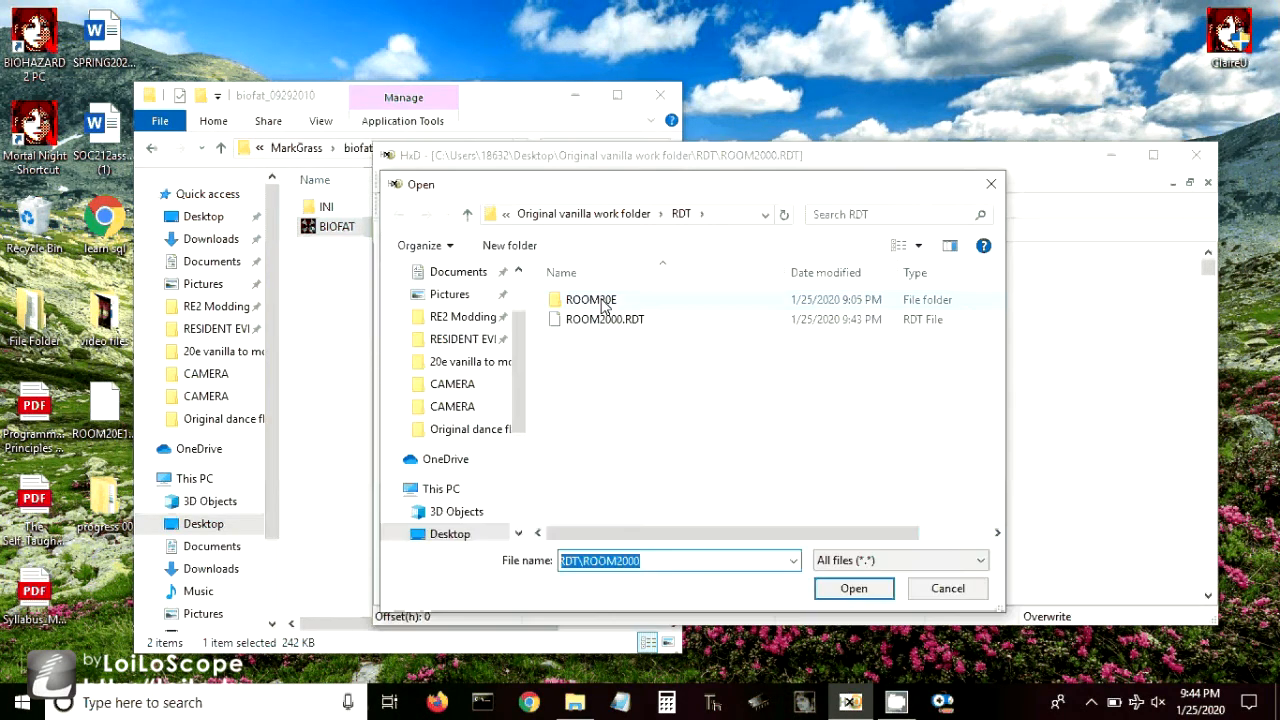
double_click(603, 305)
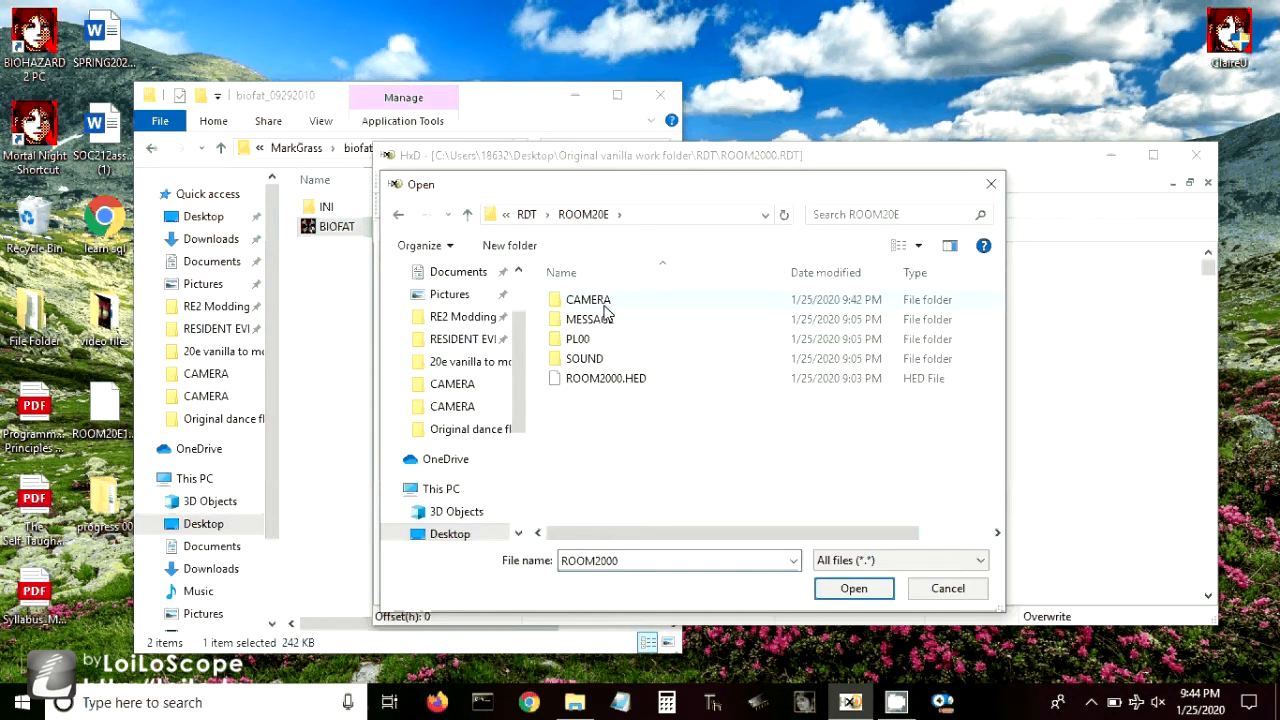
double_click(590, 300)
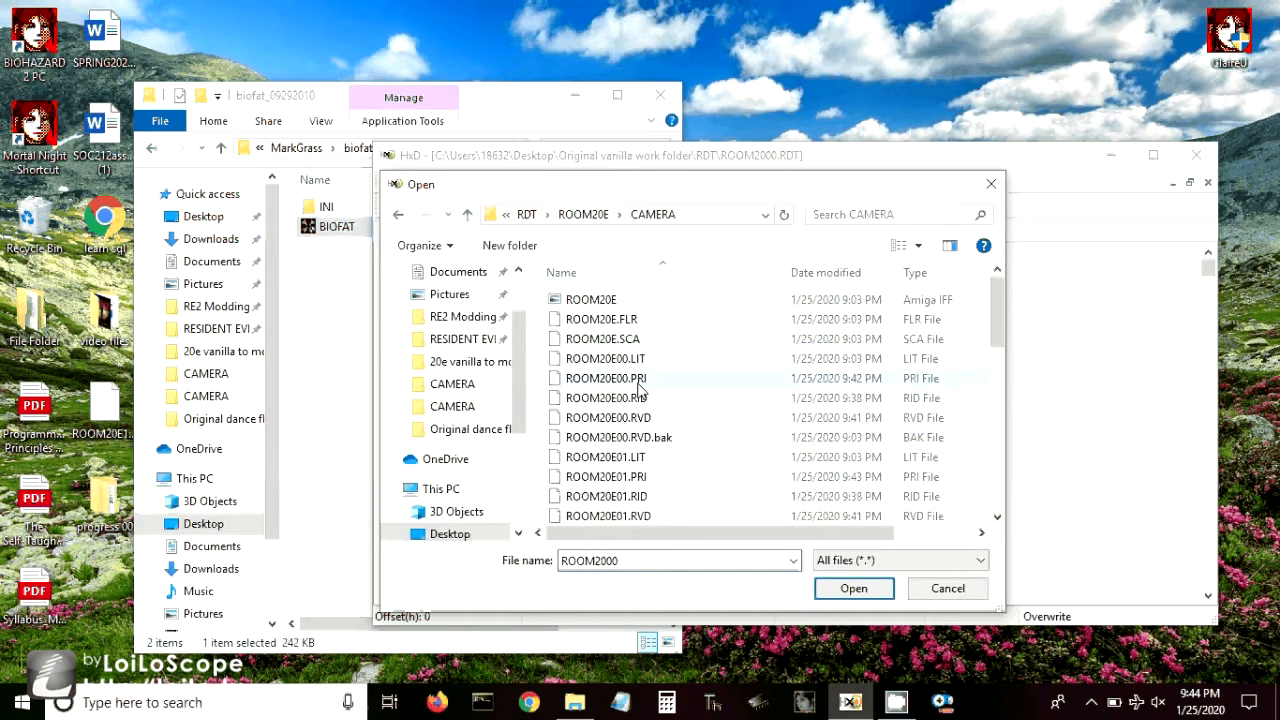
double_click(630, 379)
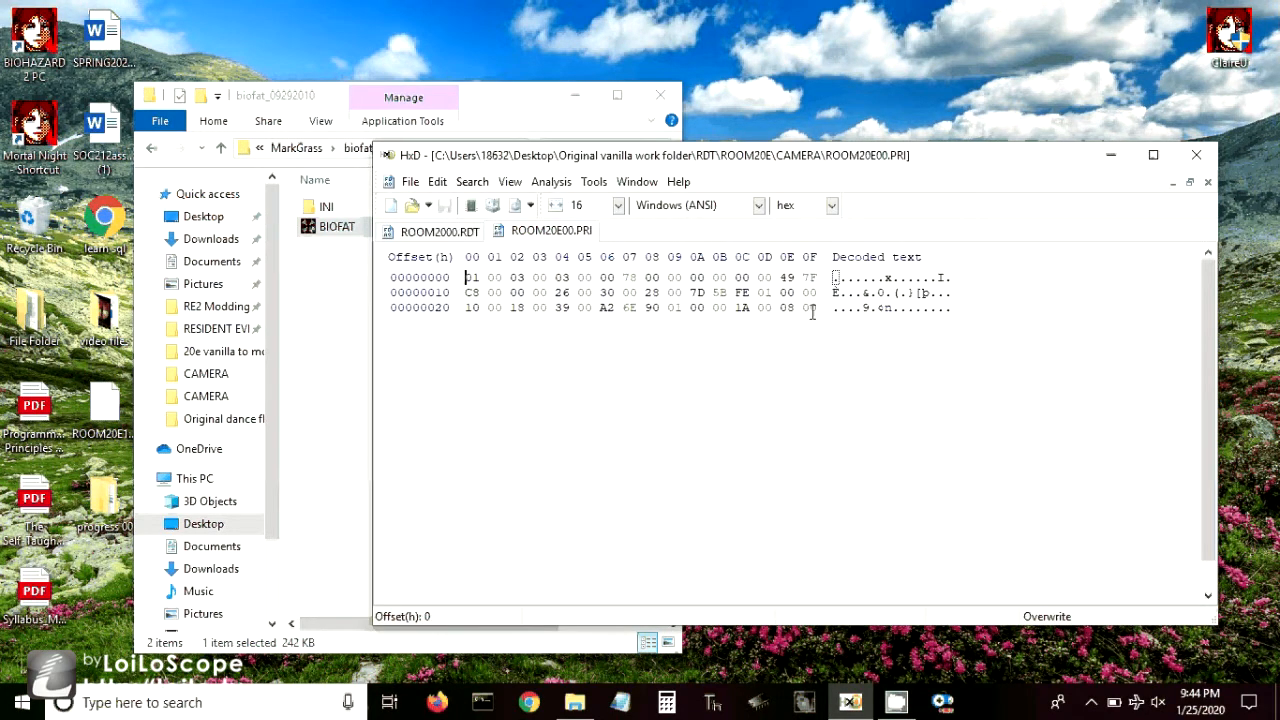
- Copy all bytes of ROOM20E00.PRI and search ROOM2000.RDT forward for them as hex values
drag(812, 313, 470, 277)
click(440, 231)
click(472, 182)
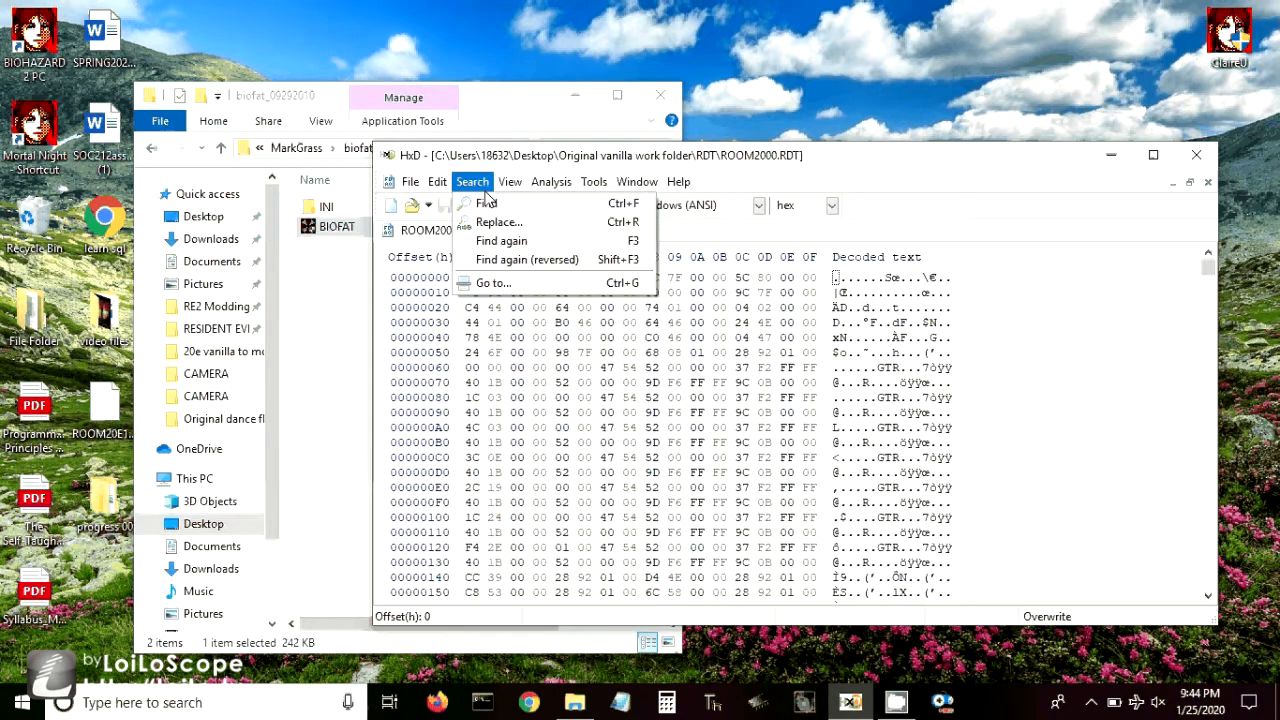
click(486, 203)
click(713, 292)
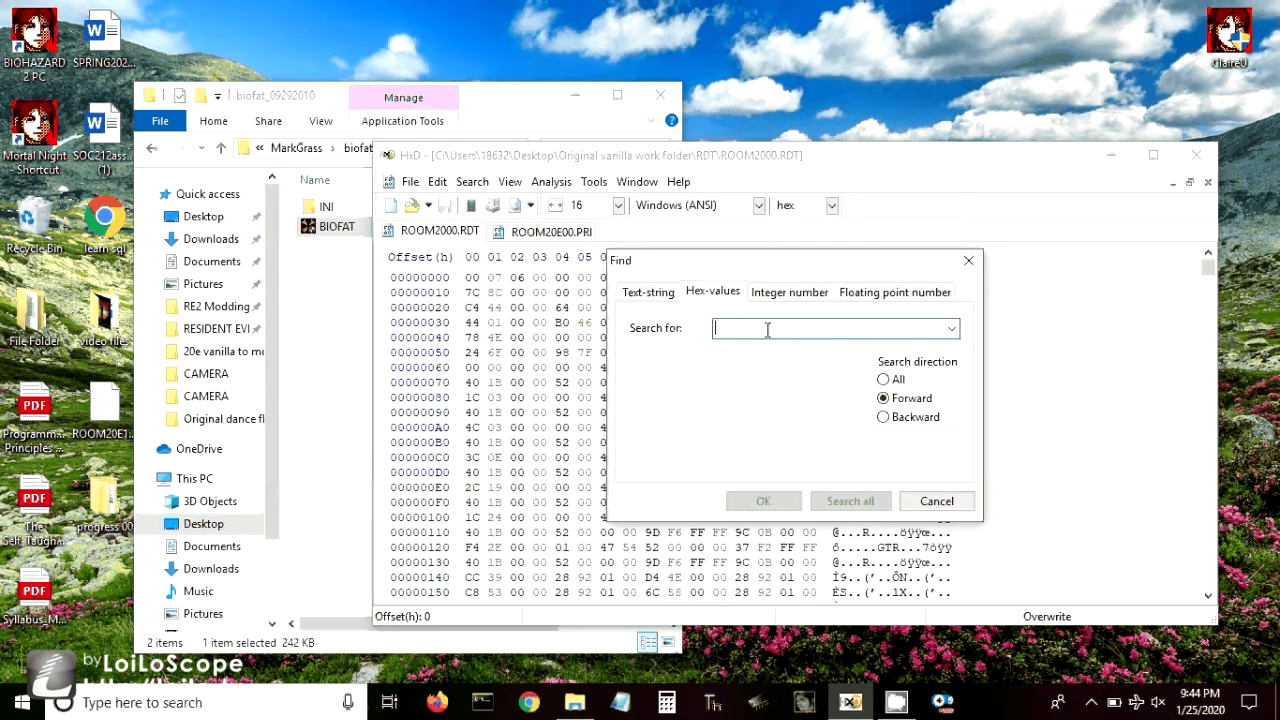
key(ctrl+v)
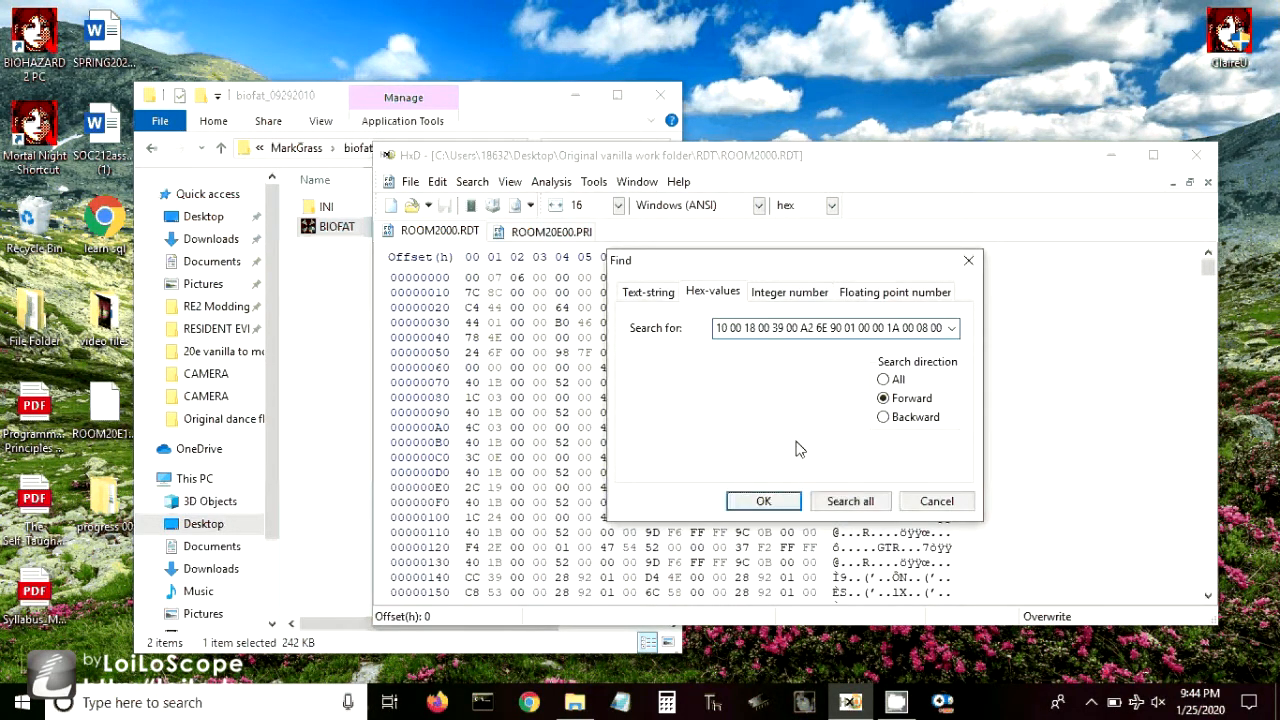
click(780, 504)
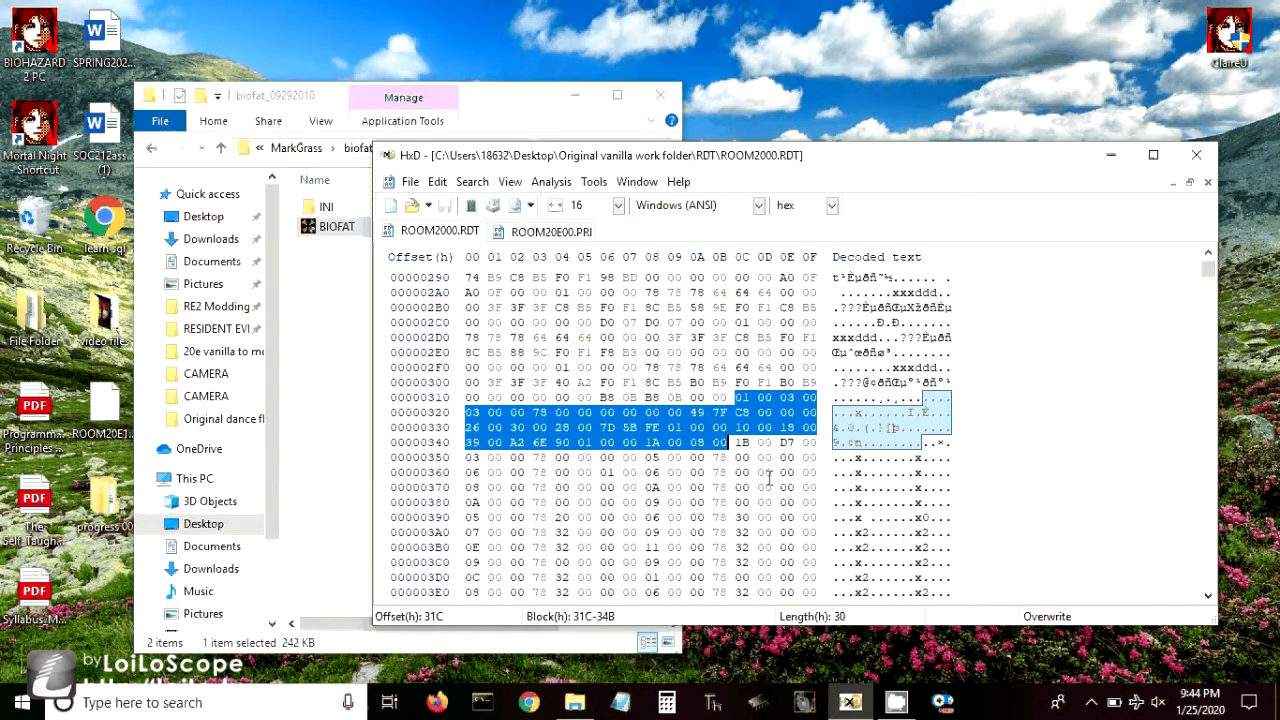
- Locate each following camera mask block in ROOM2000.RDT by searching for the ROOM20E01.PRI and ROOM20E06.PRI data
scroll(740, 441, down, 2)
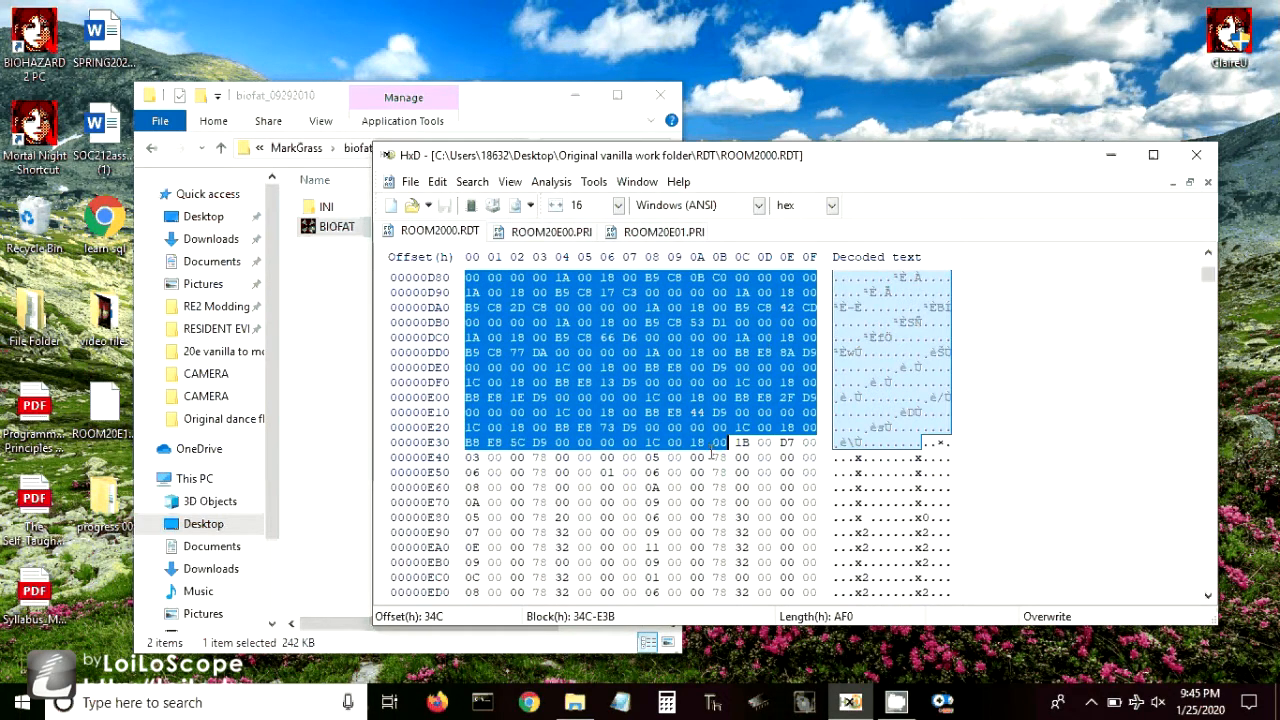
key(ctrl+v)
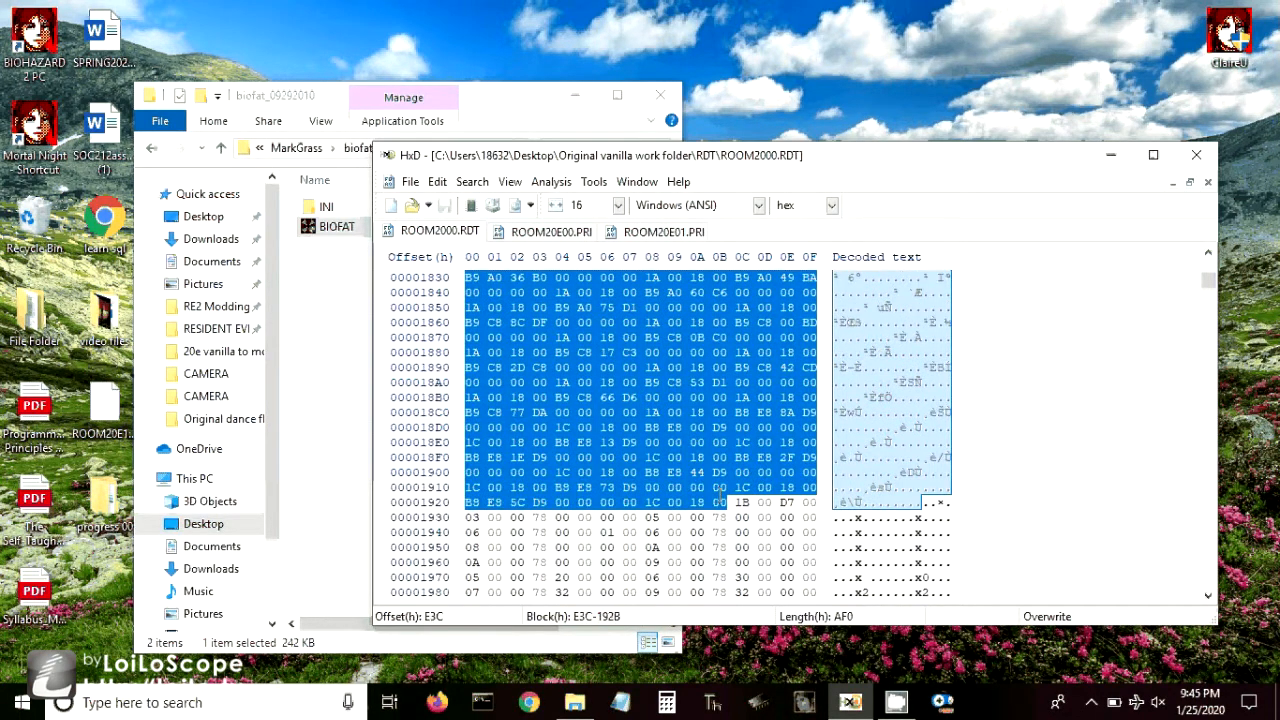
key(ctrl+v)
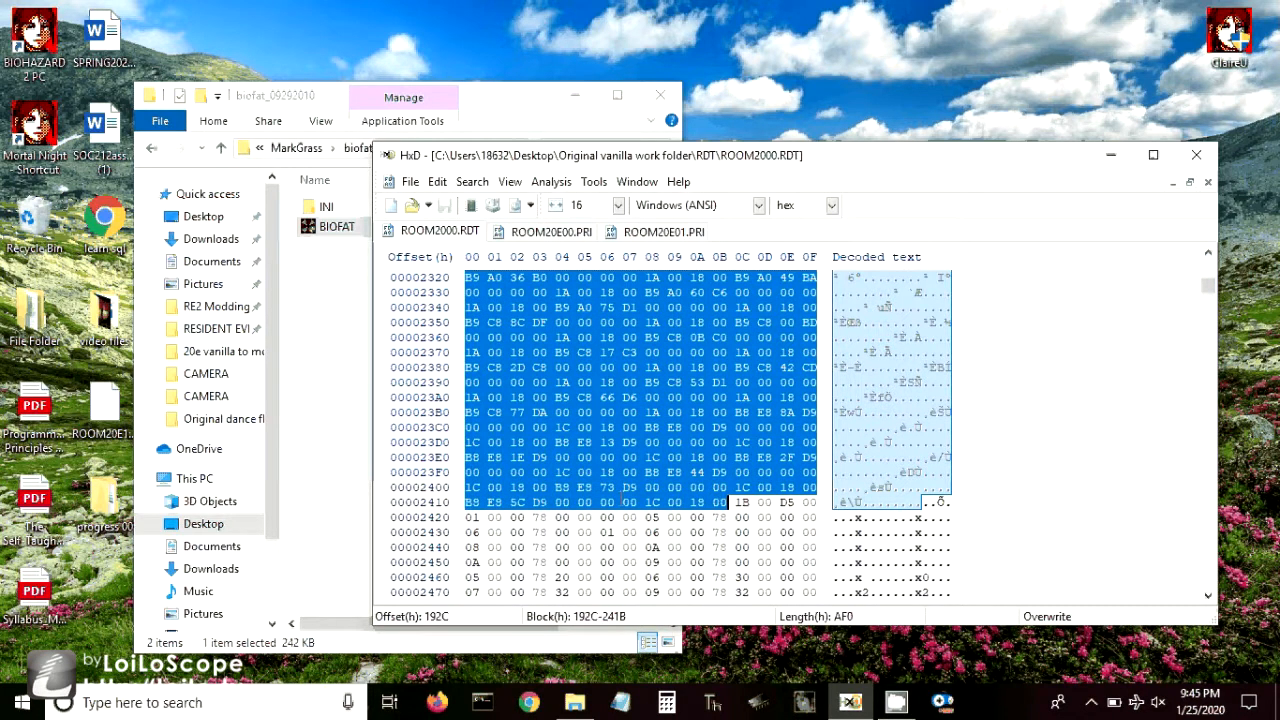
key(ctrl+v)
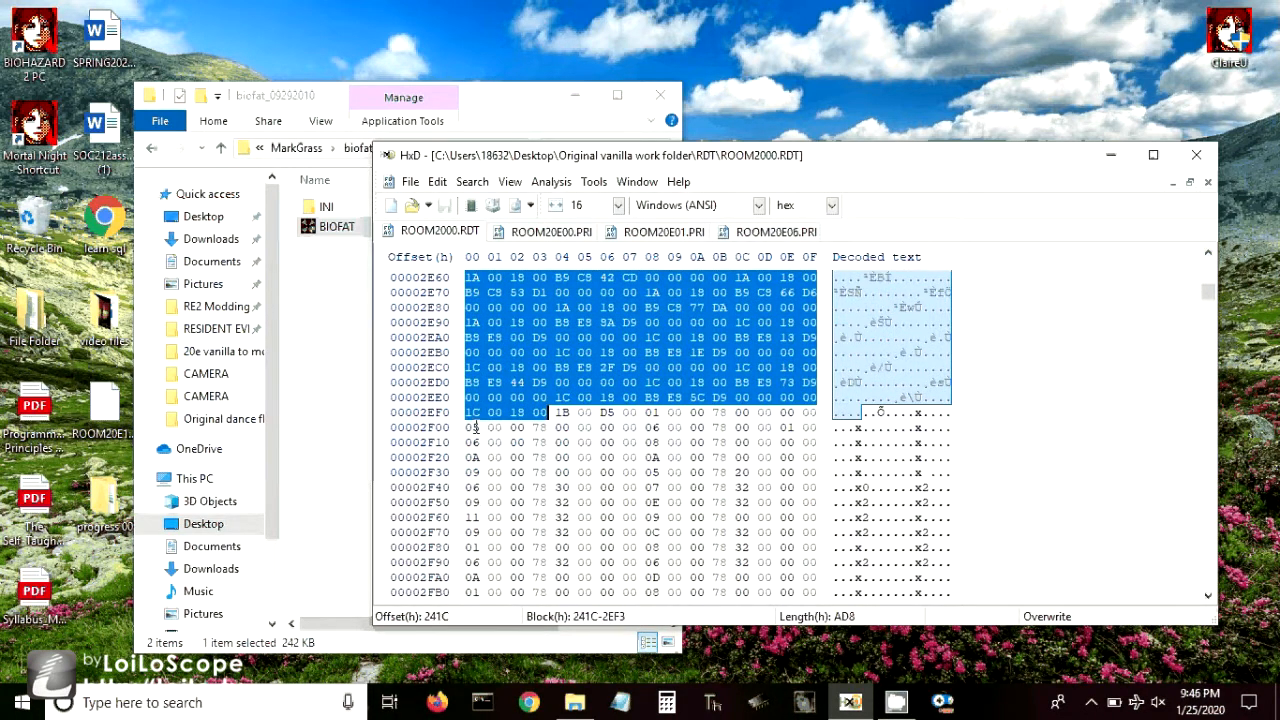
key(ctrl+v)
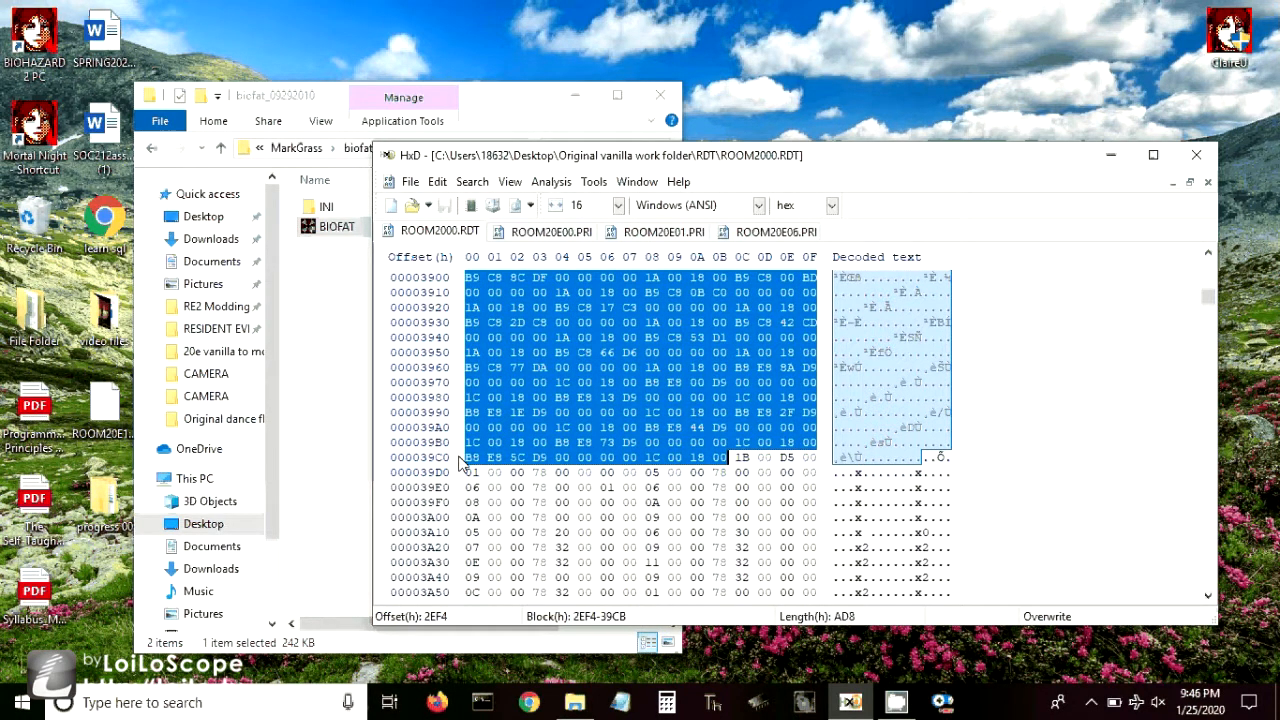
- Close all open hex files and open ROOM20E00.RID from the CAMERA folder, placing the cursor at offset 1C
click(410, 182)
click(458, 322)
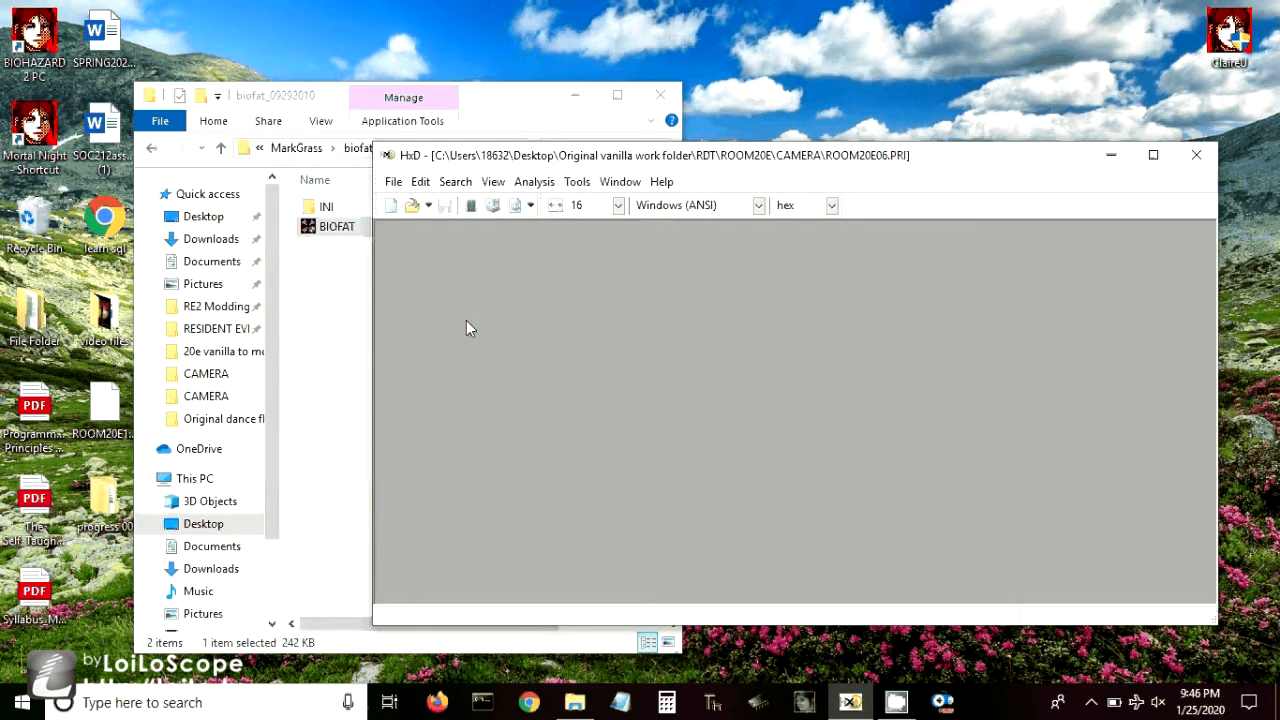
click(393, 181)
click(421, 222)
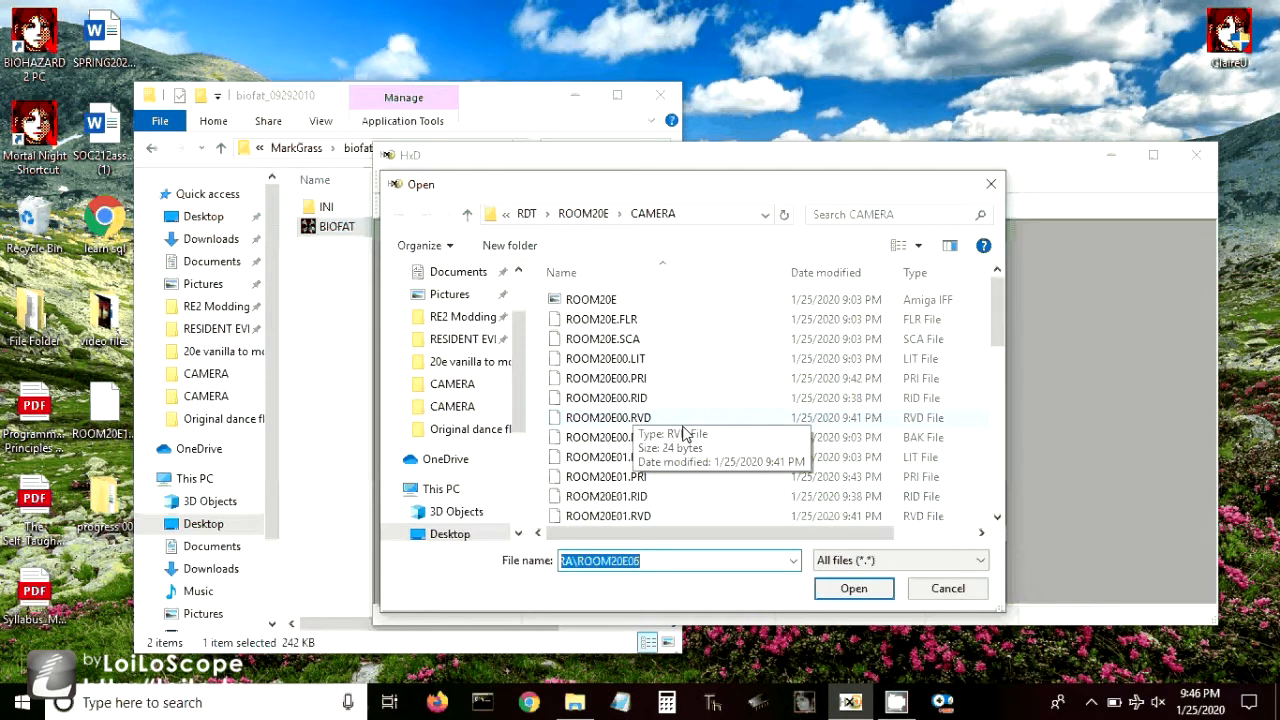
double_click(641, 400)
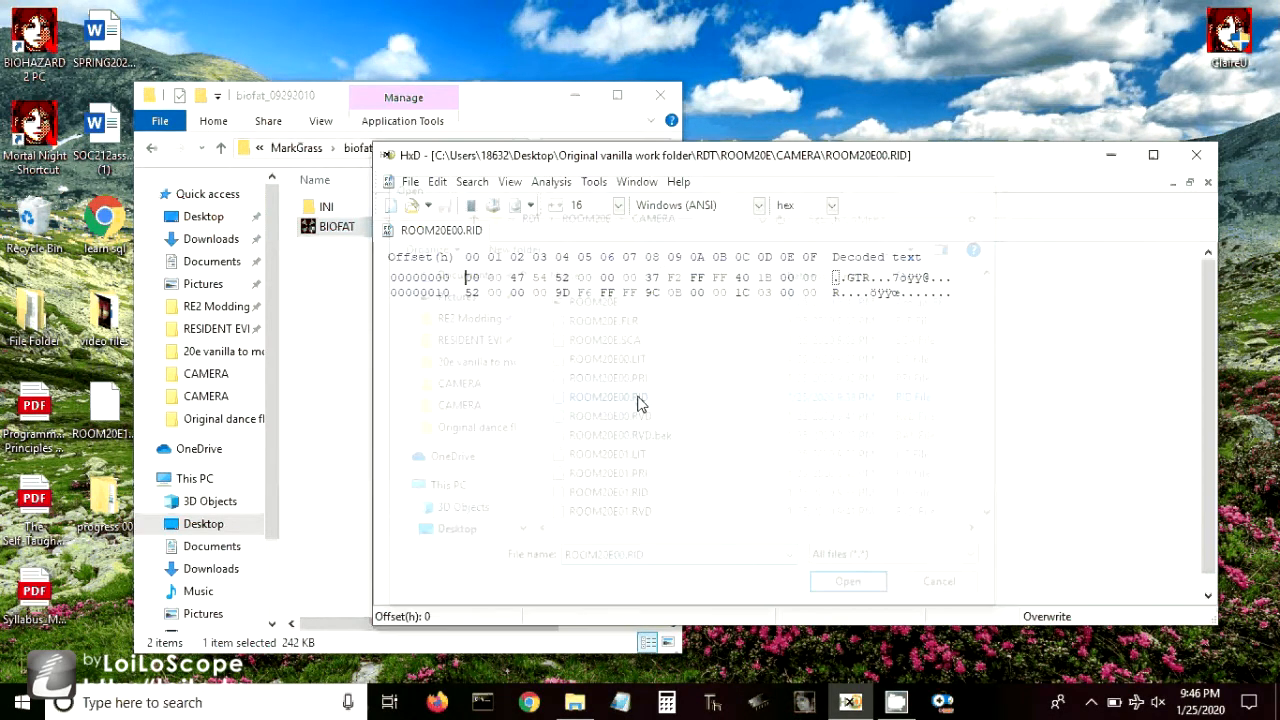
click(737, 293)
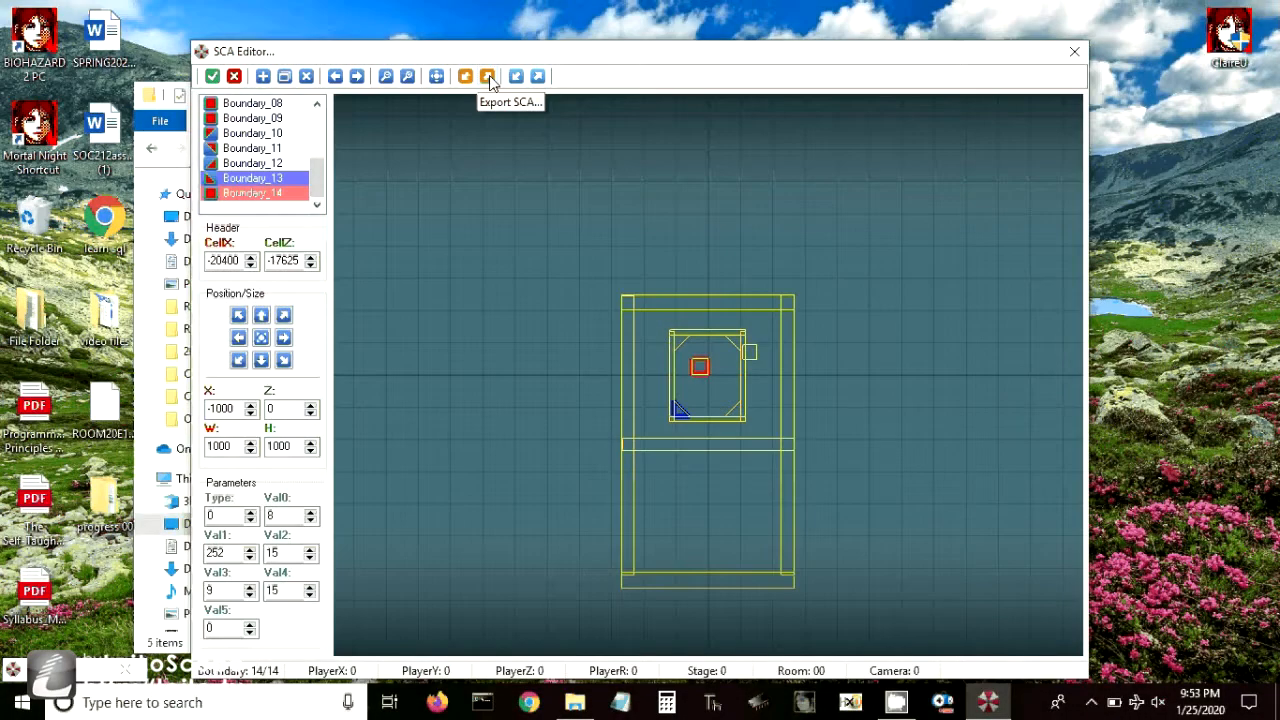
- Export the boundaries from the SCA Editor, overwriting ROOM20E.SCA in the CAMERA folder
click(487, 77)
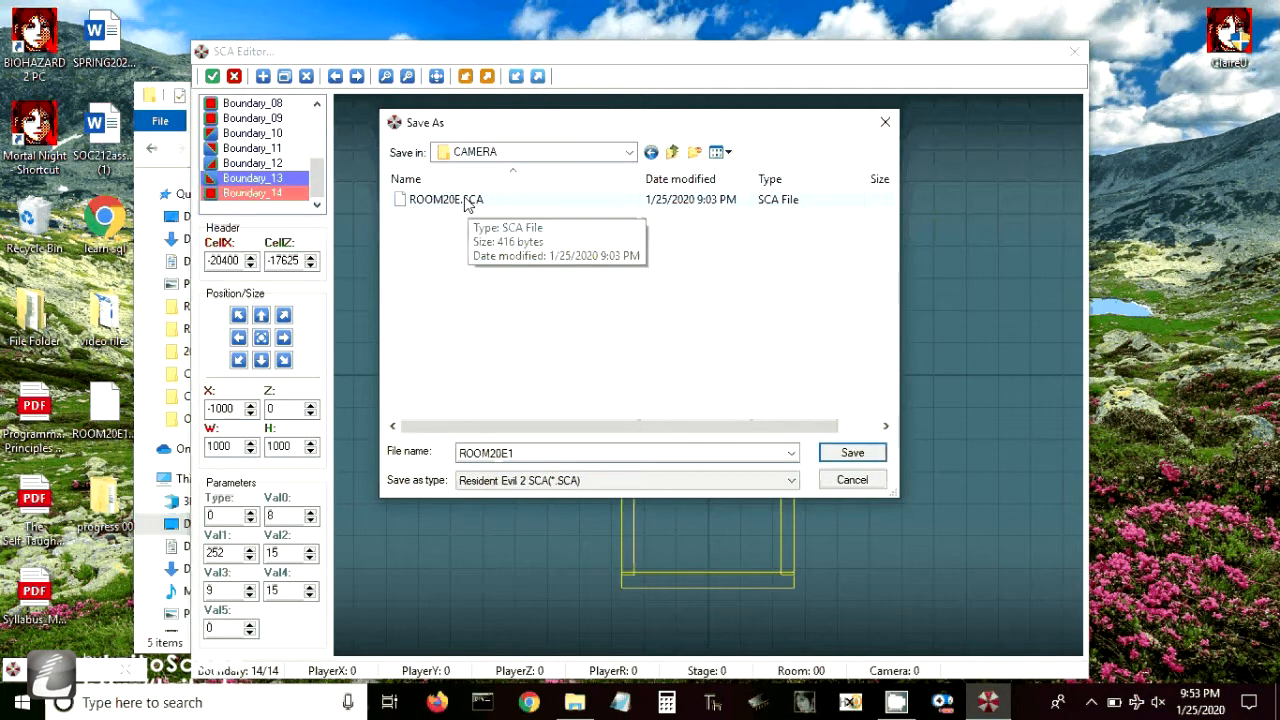
double_click(466, 204)
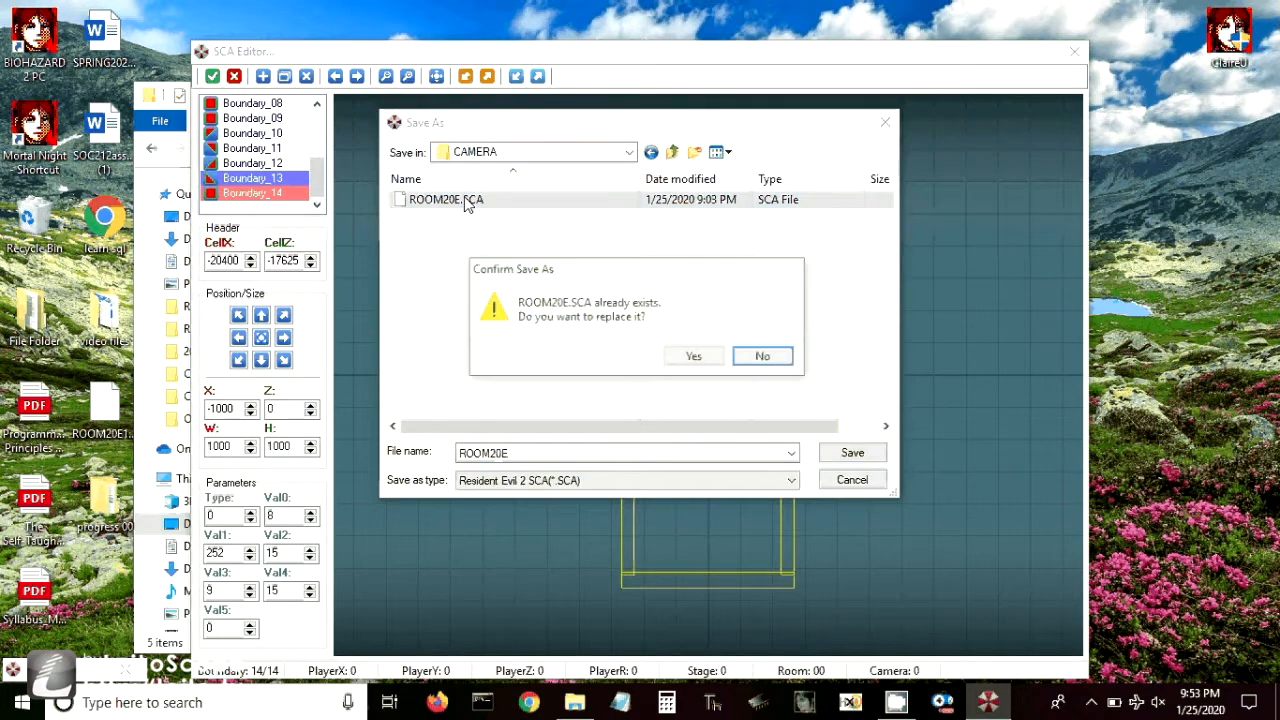
click(697, 358)
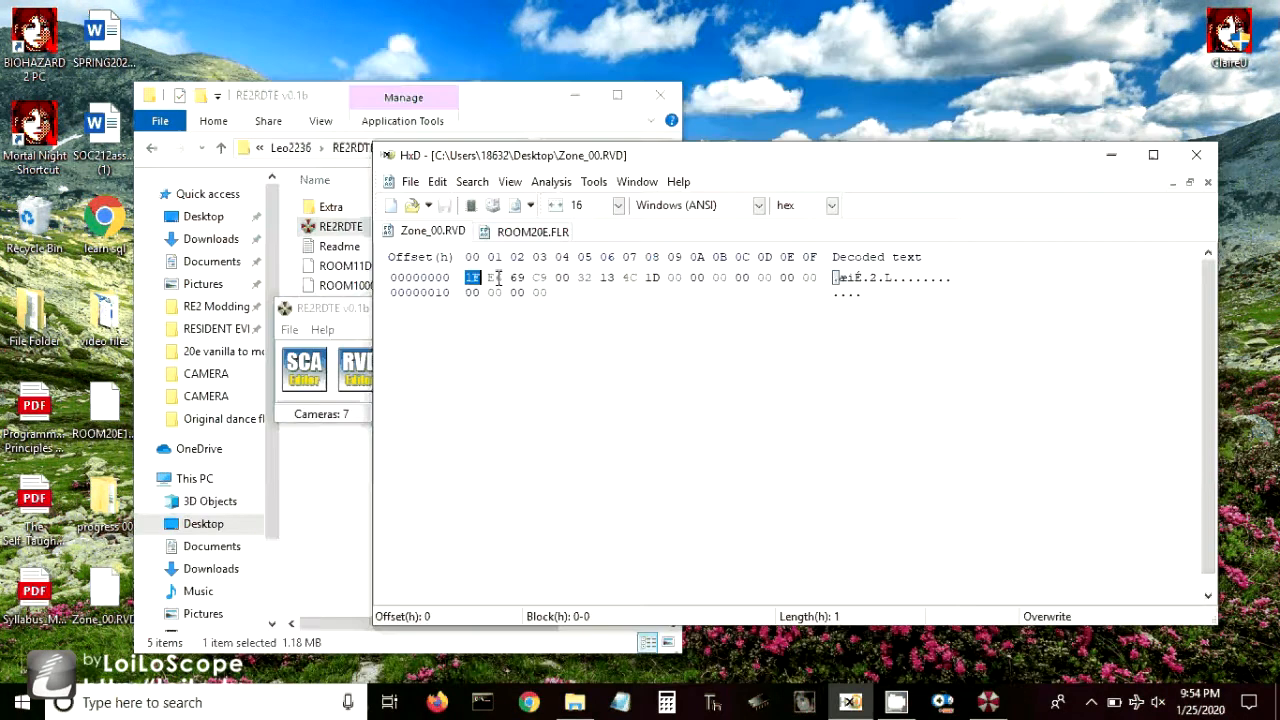
- Copy the first ten bytes of Zone_00.RVD (1F E6 69 C9 00 32 13 4C 1D 00) over offsets 2 to B of ROOM20E.FLR
drag(497, 278, 682, 278)
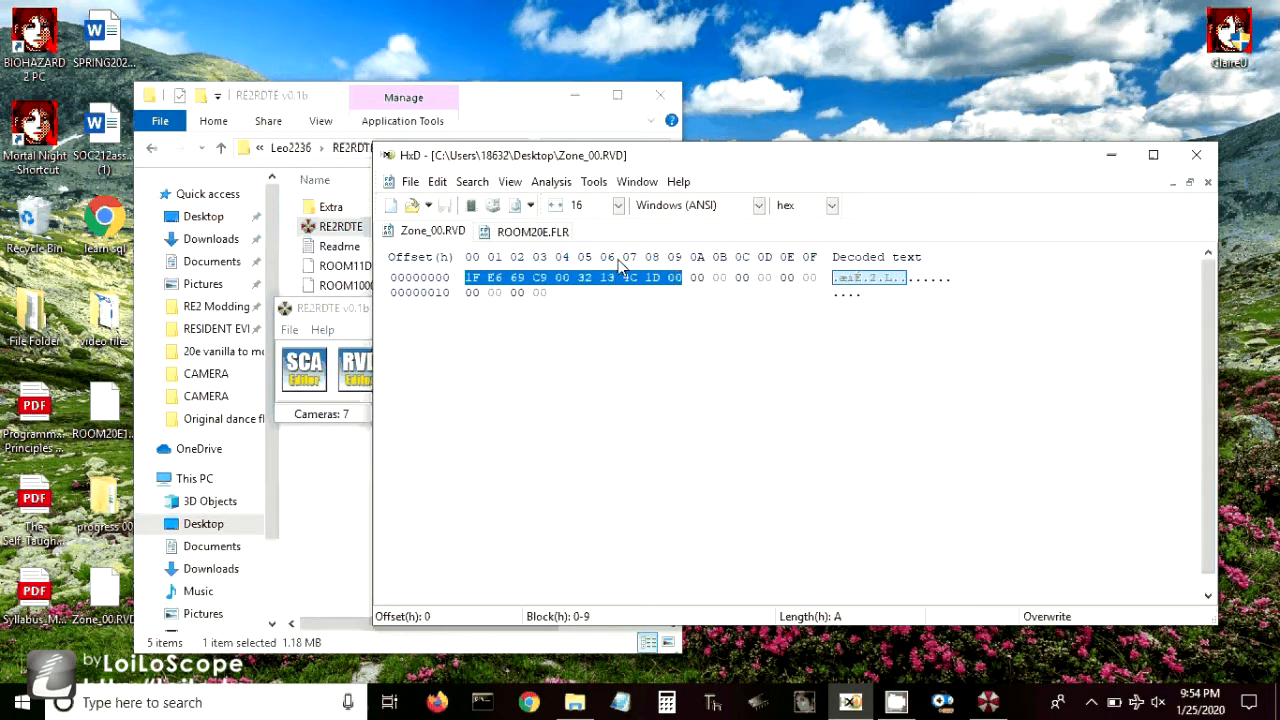
click(535, 232)
click(516, 277)
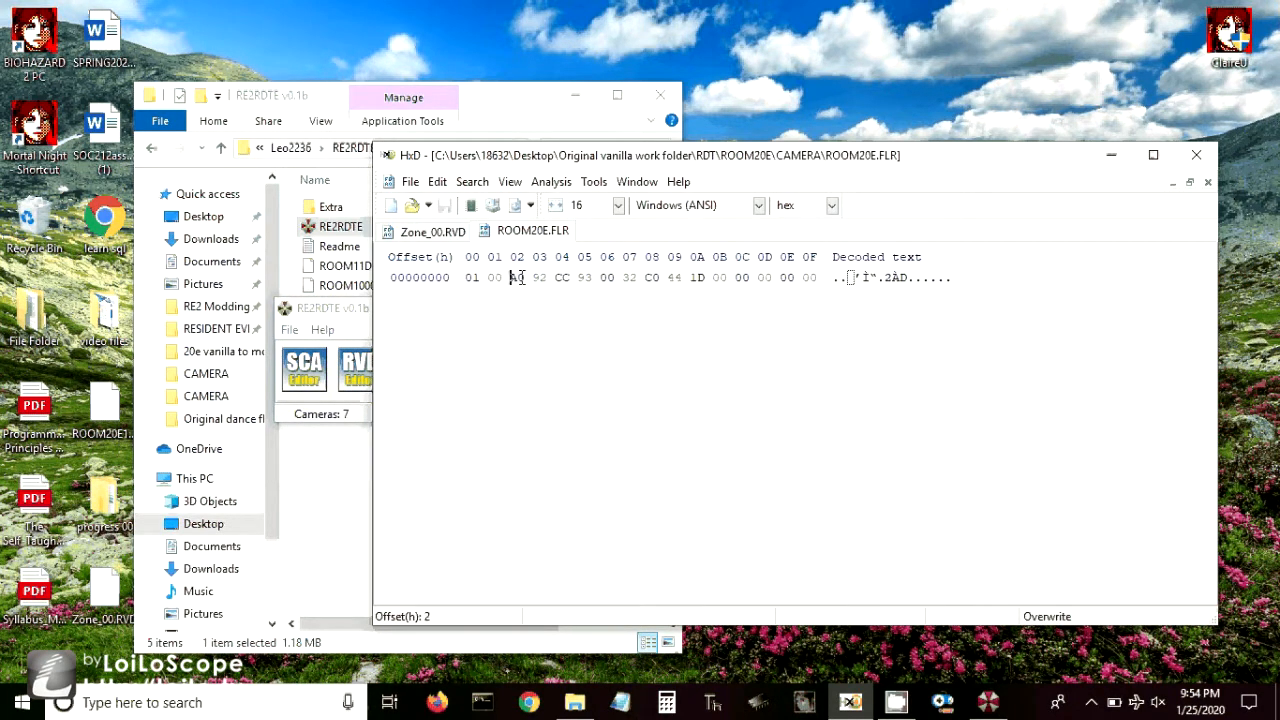
drag(516, 277, 727, 280)
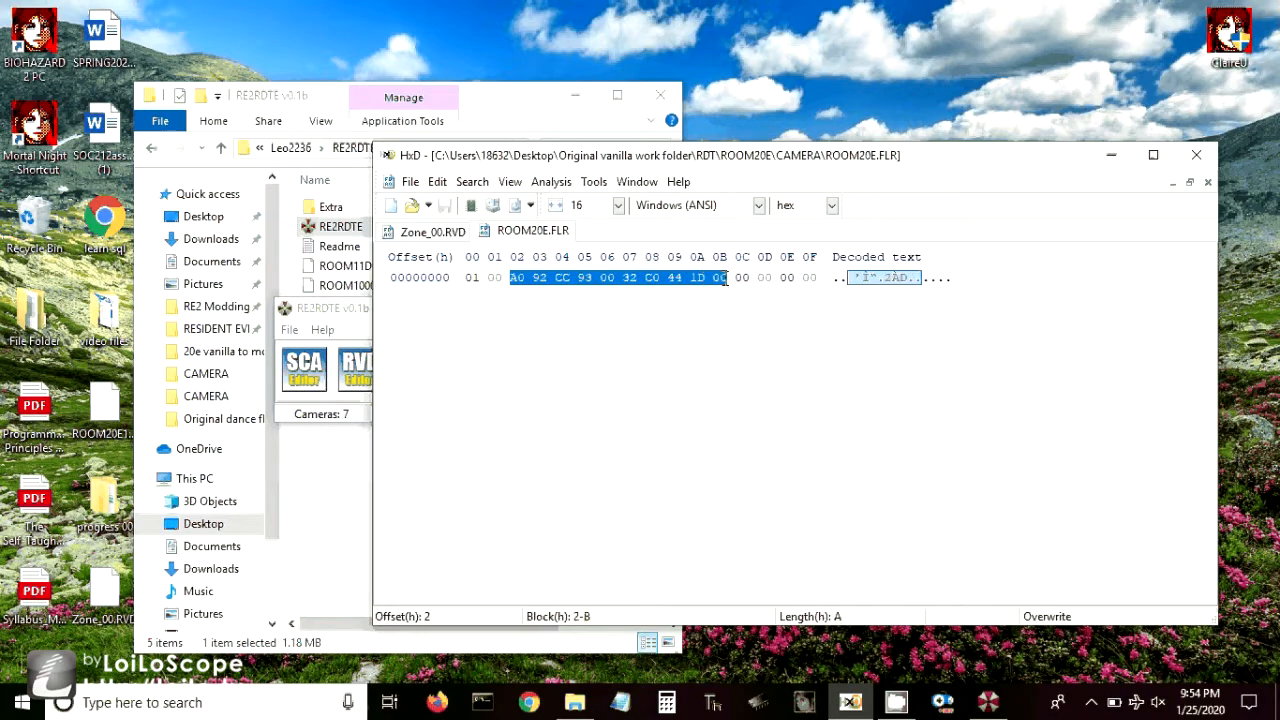
text(1F E6 69 C9 00 32 13 4C 1D 0D)
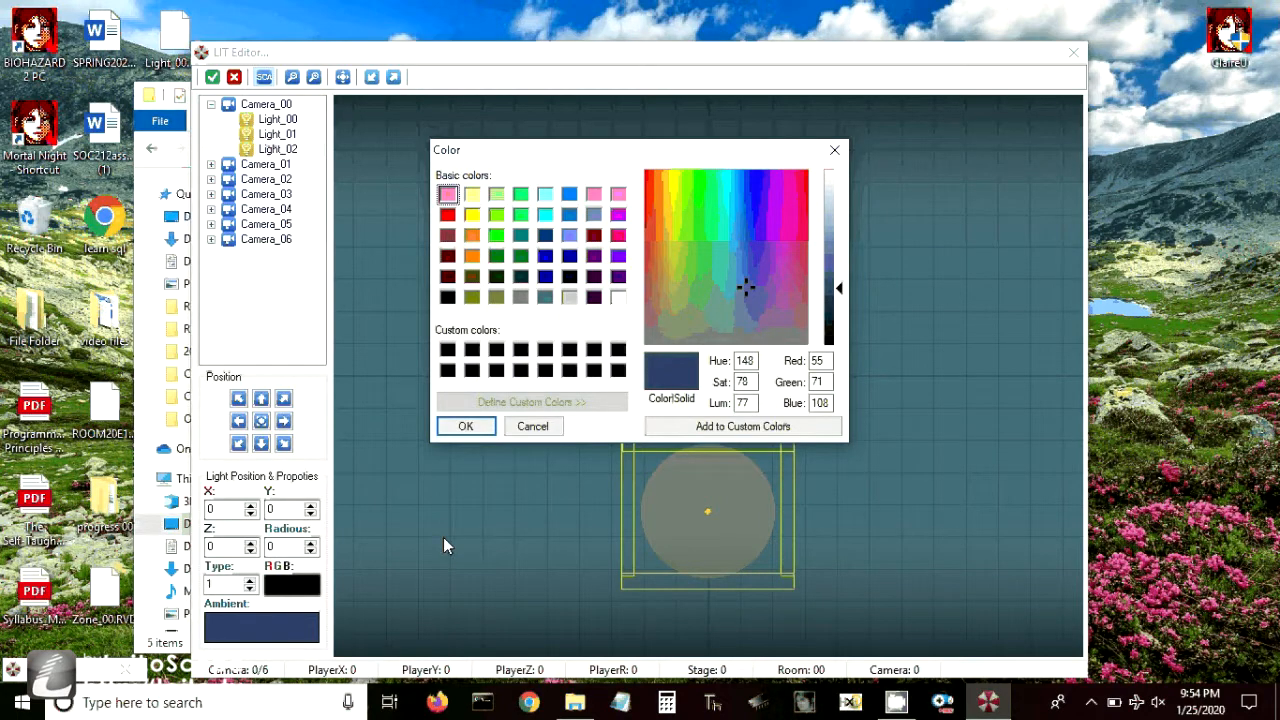
- Convert the ambient colour's red 55, green 71 and blue 108 values to hexadecimal in the Programmer calculator
click(668, 704)
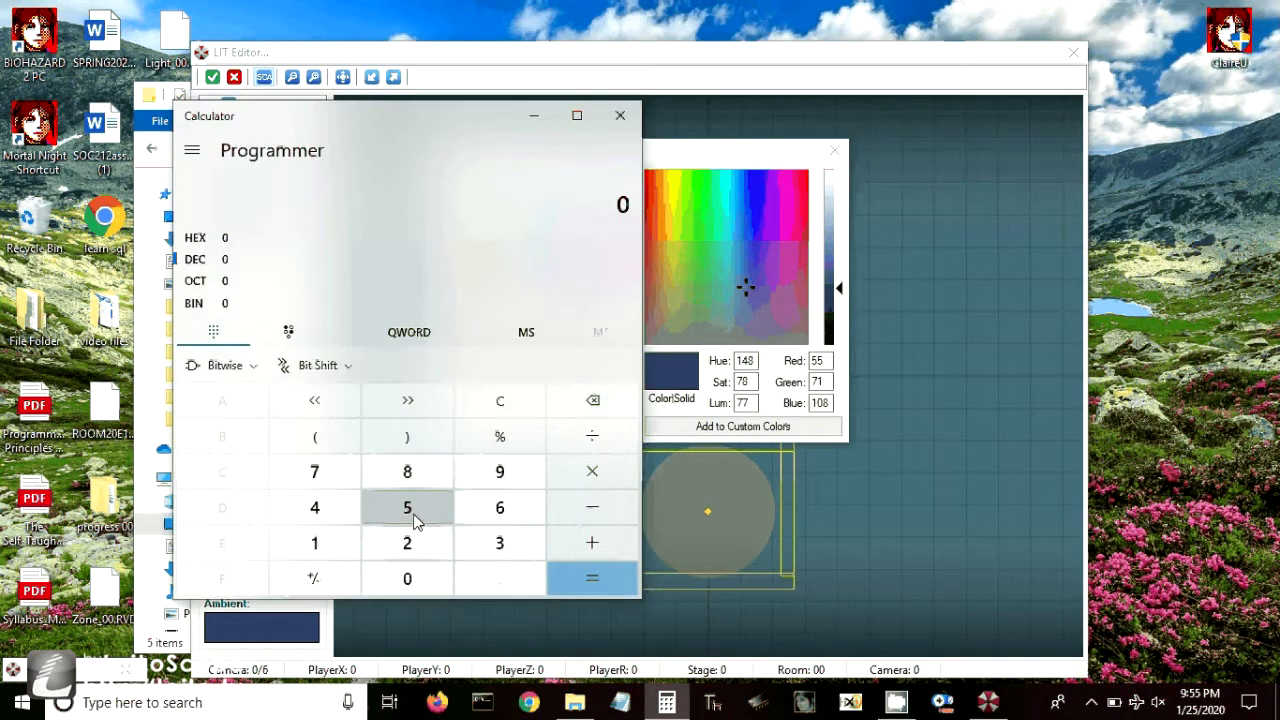
double_click(415, 520)
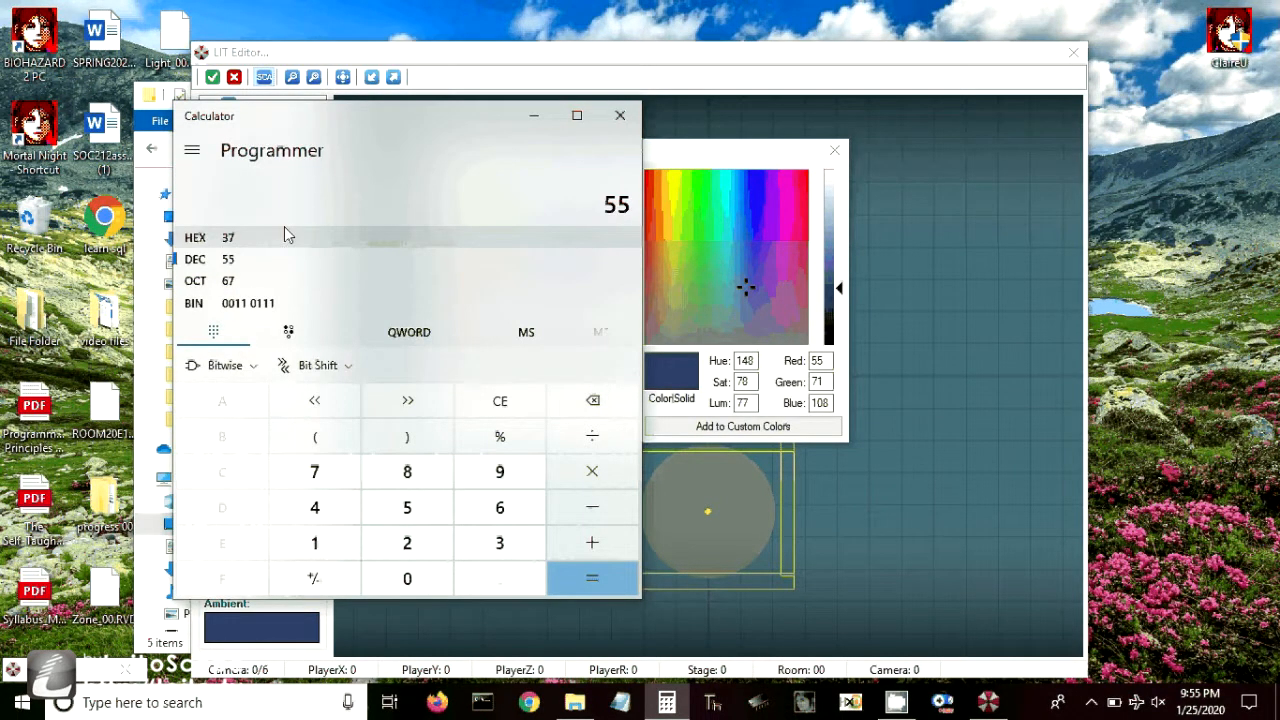
key(Escape)
text(71)
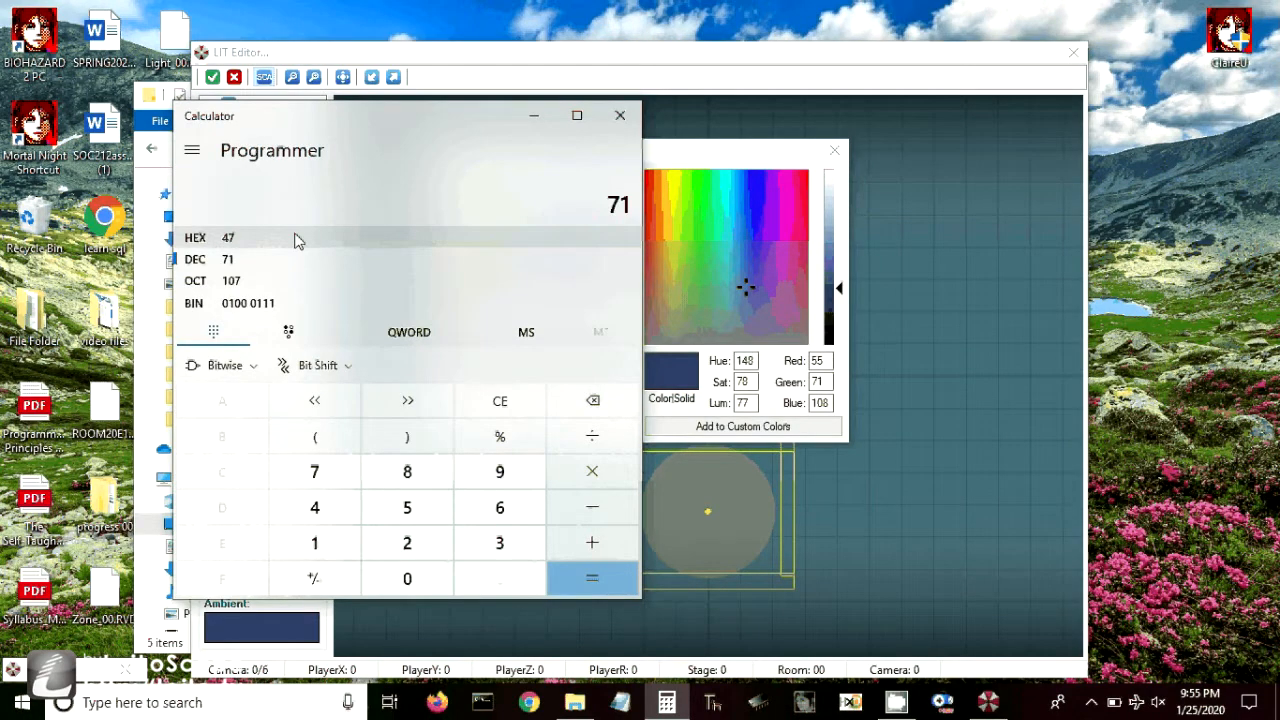
key(Escape)
text(108)
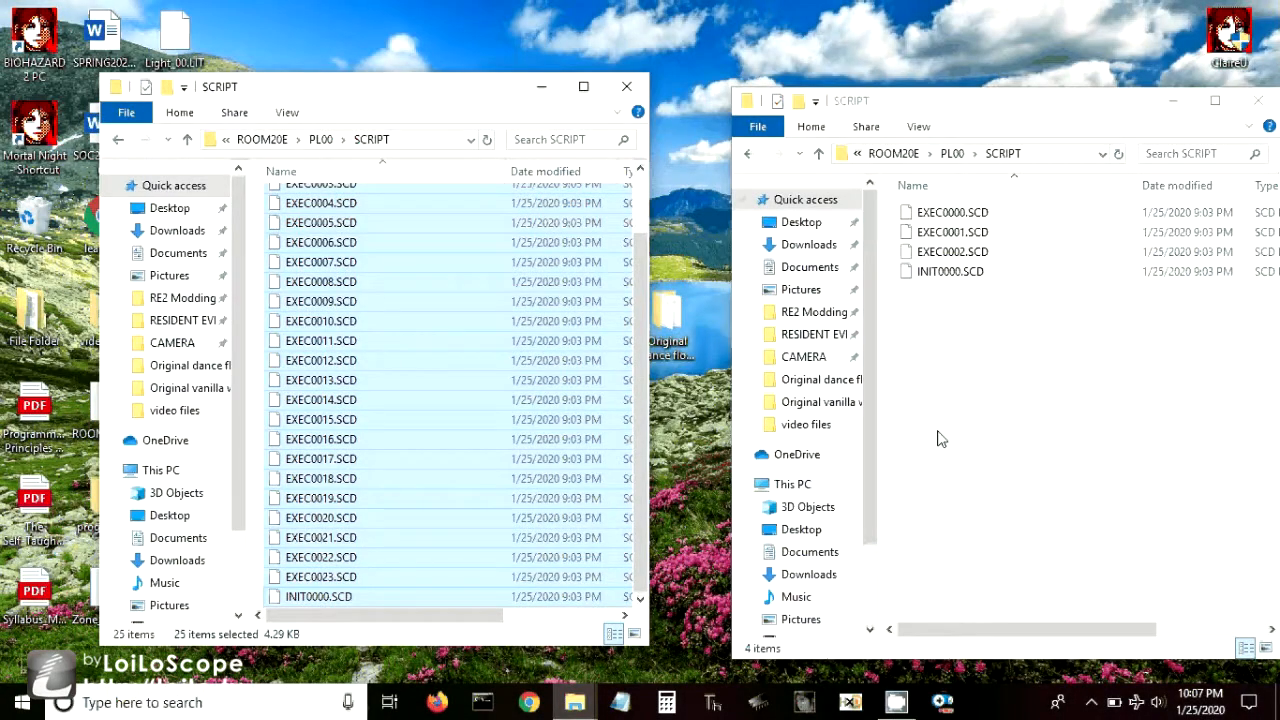
- Paste the 25 copied SCD script files into the four-file ROOM20E PL00 SCRIPT folder, replacing the files with matching names
right_click(976, 373)
click(1021, 502)
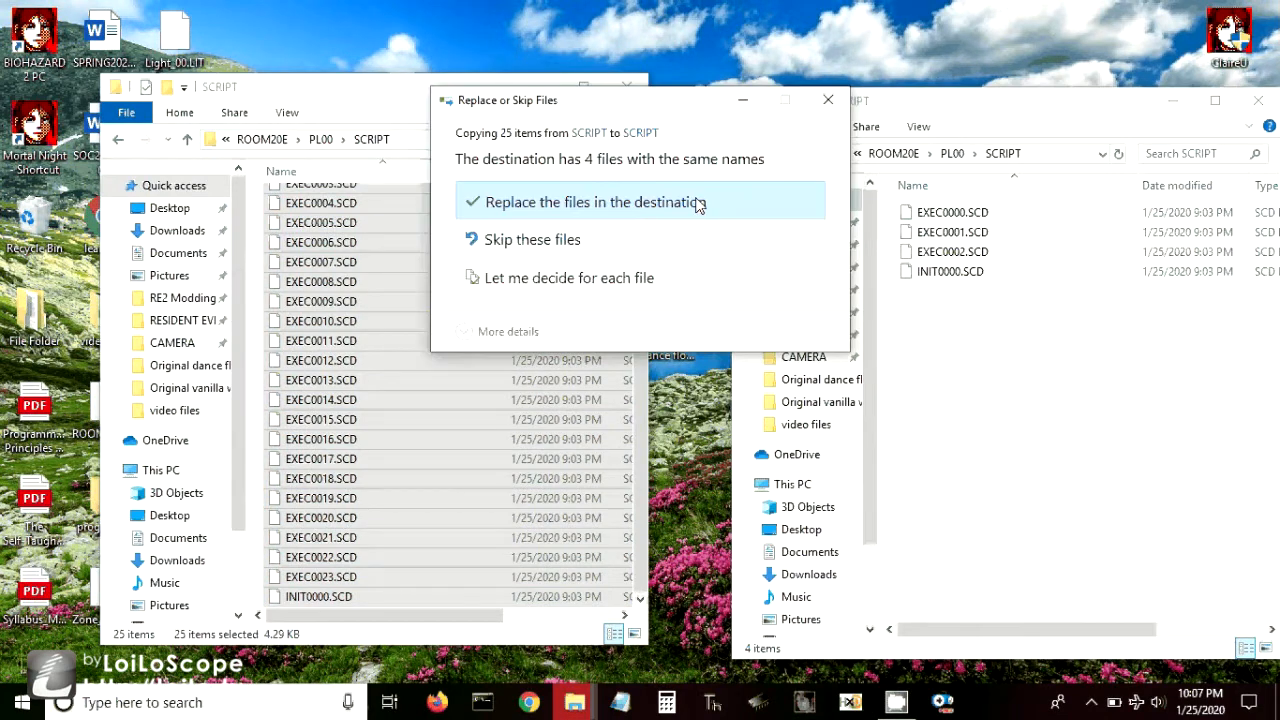
click(697, 204)
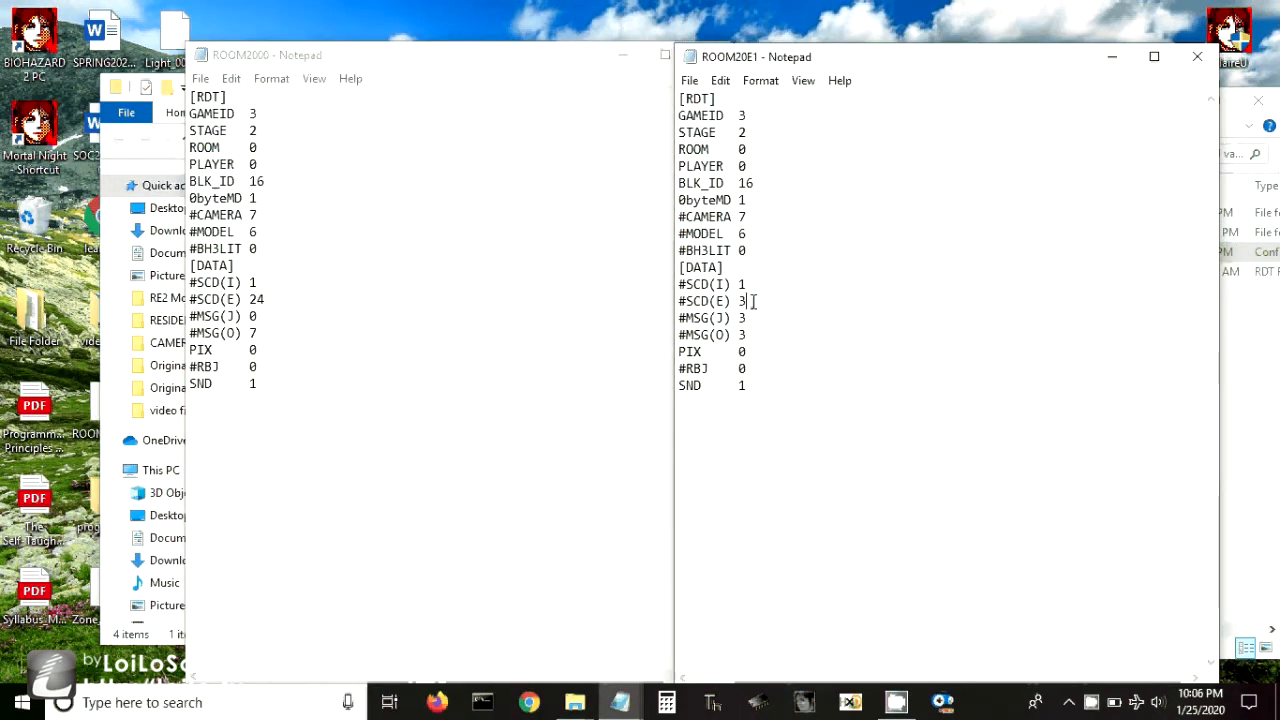
- In the ROOM20E1 configuration file, set #SCD(E) to 24, #MSG(J) to 0 and #MSG(O) to 7
double_click(754, 301)
text(24)
key(Up)
key(Down)
key(Down)
key(shift+Left)
text(0)
key(Down)
key(shift+Left)
text(7)
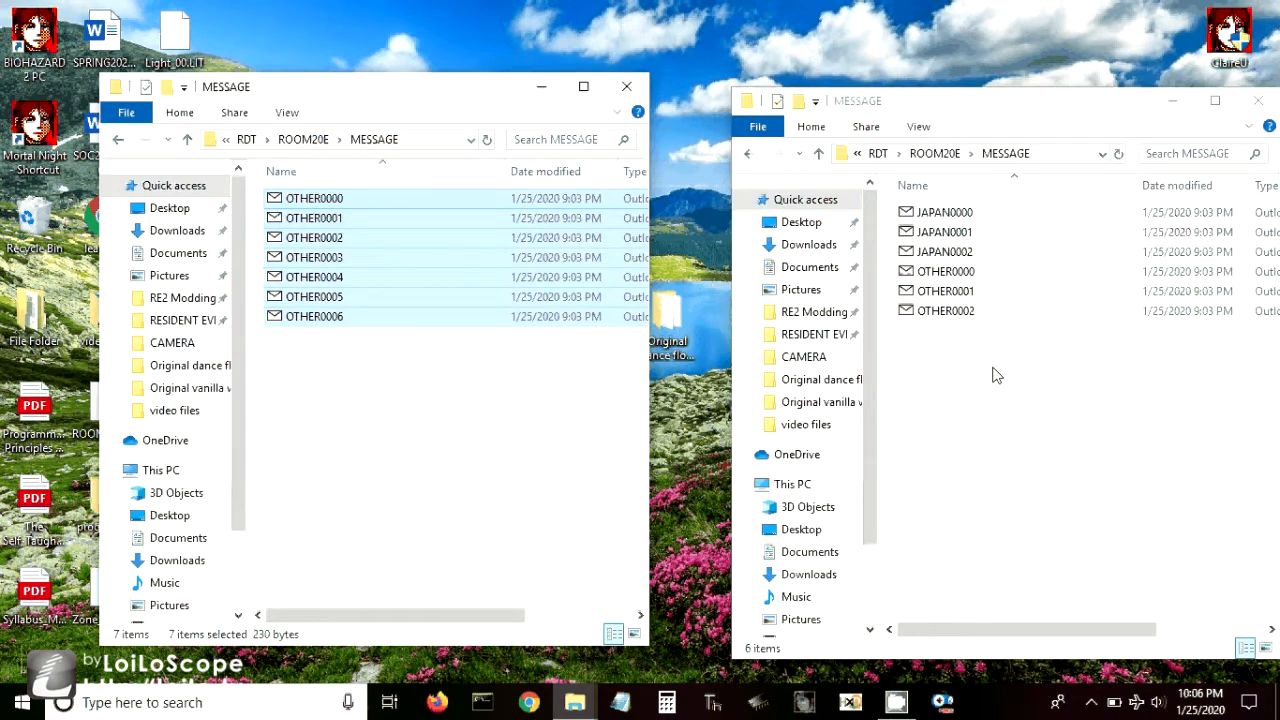
- Delete all JAPAN and OTHER files from the destination MESSAGE folder and paste the copied OTHER0000 to OTHER0006 messages in their place
drag(992, 379, 935, 212)
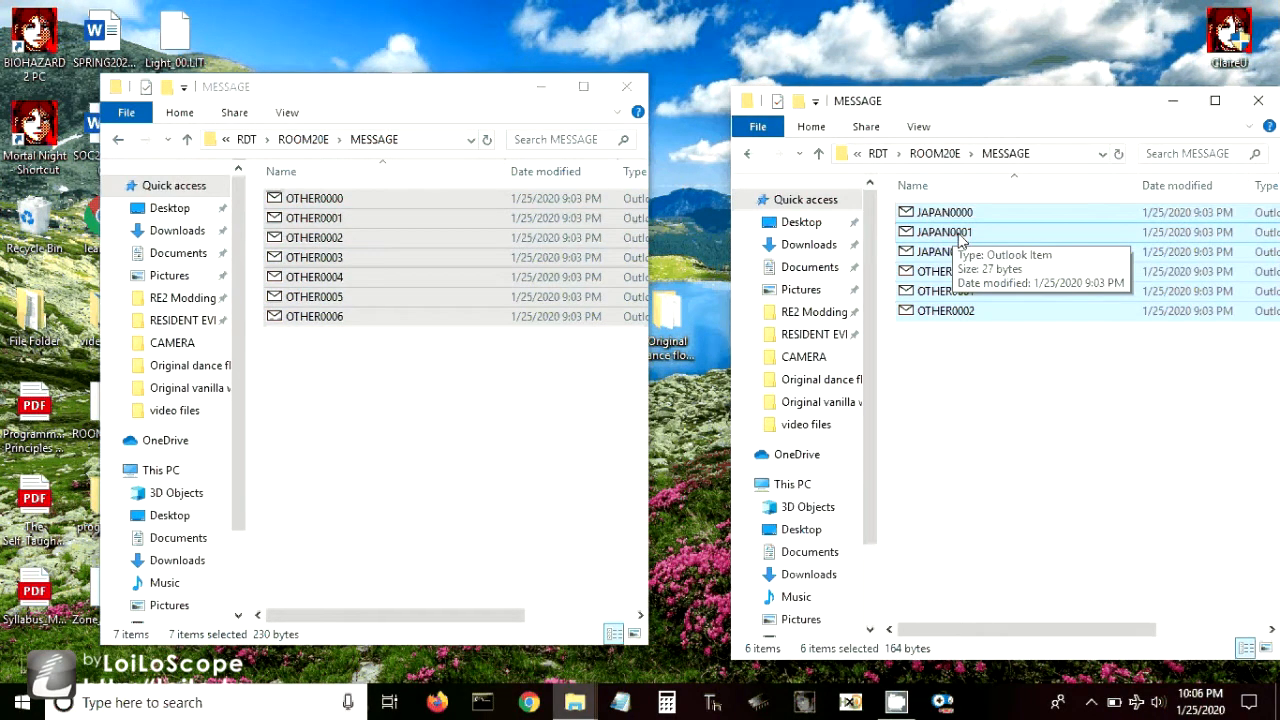
key(Delete)
right_click(959, 247)
click(1008, 375)
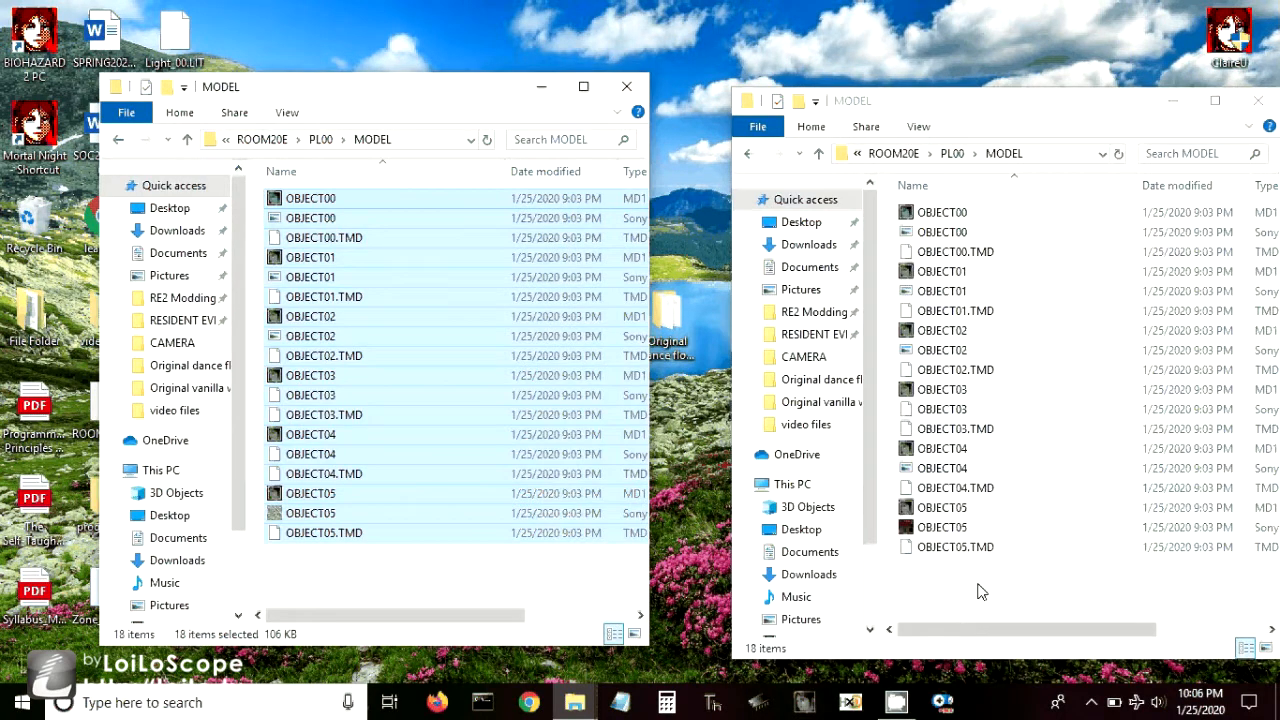
- Paste the copied OBJECT00 to OBJECT05 files over those in the destination MODEL folder, and open the OBJECT05 model for inspection
click(980, 592)
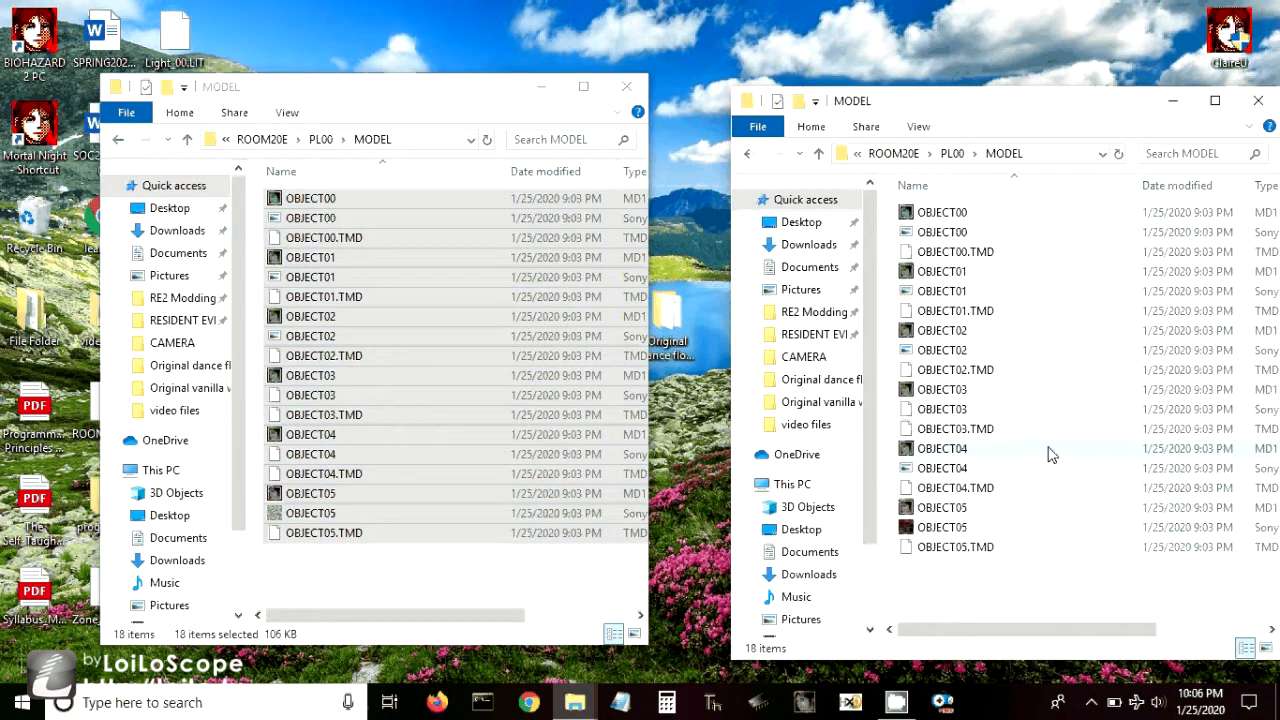
key(ctrl+v)
click(729, 204)
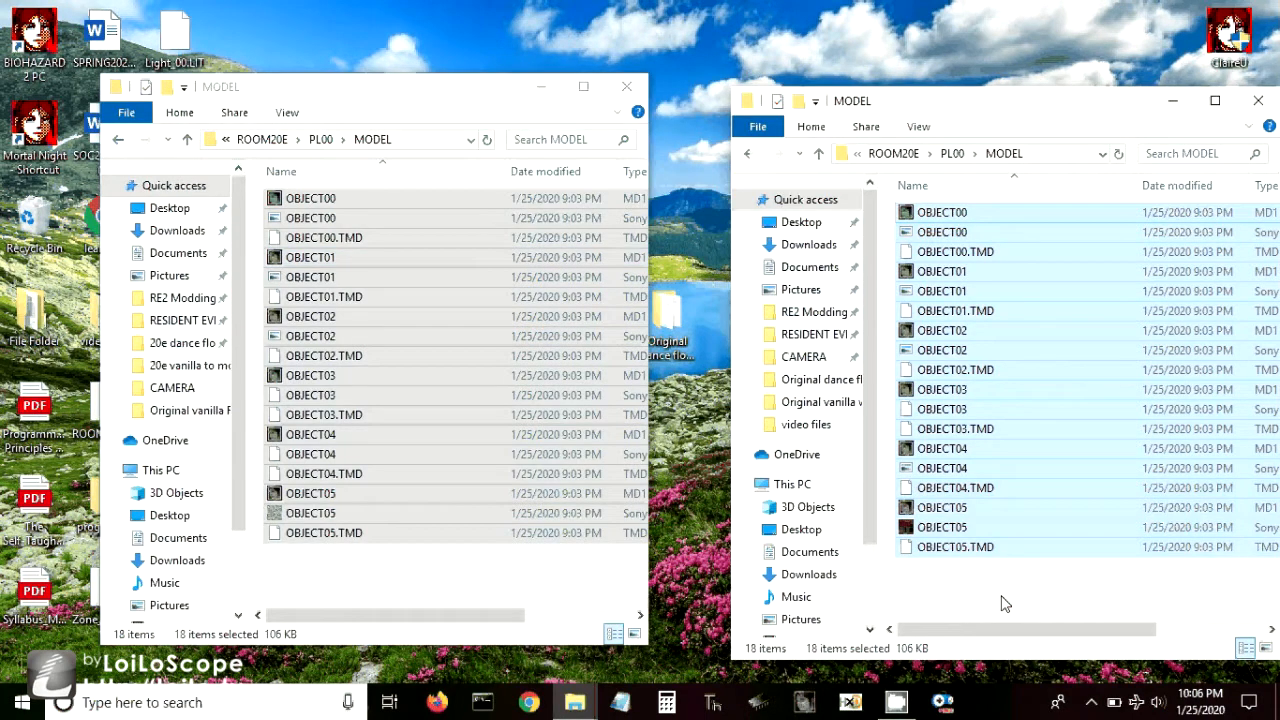
double_click(942, 507)
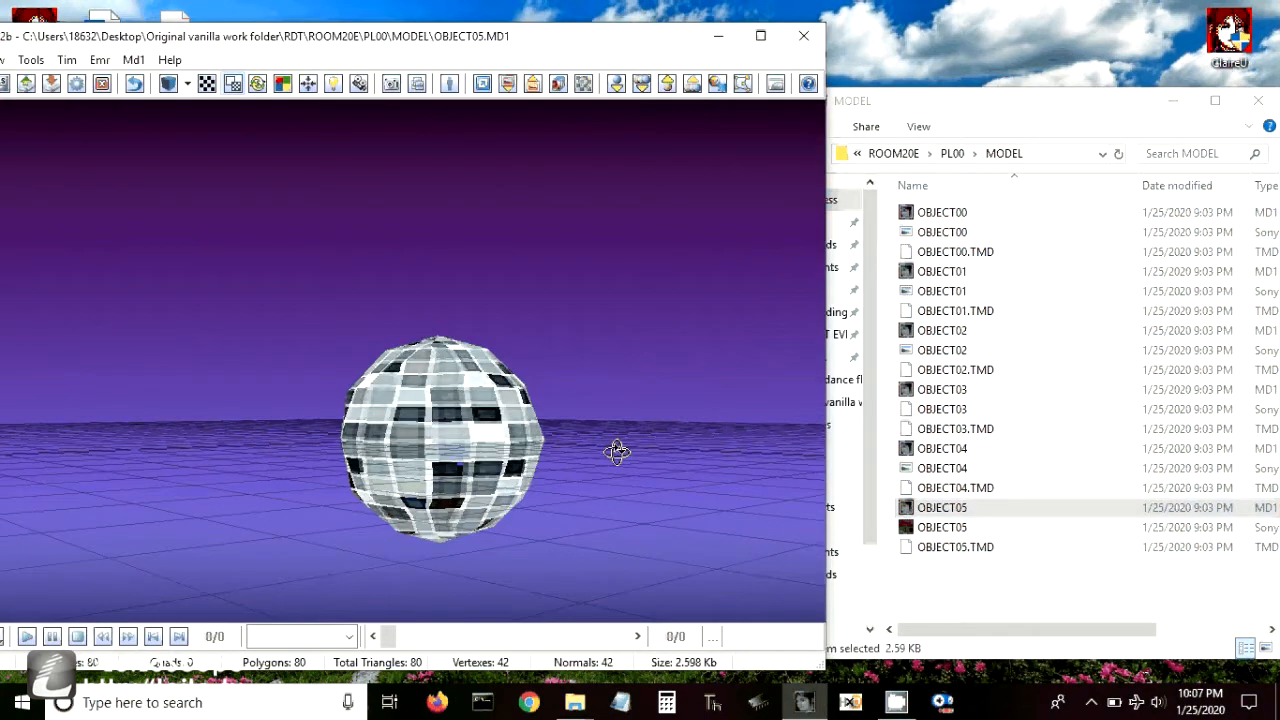
drag(617, 451, 811, 114)
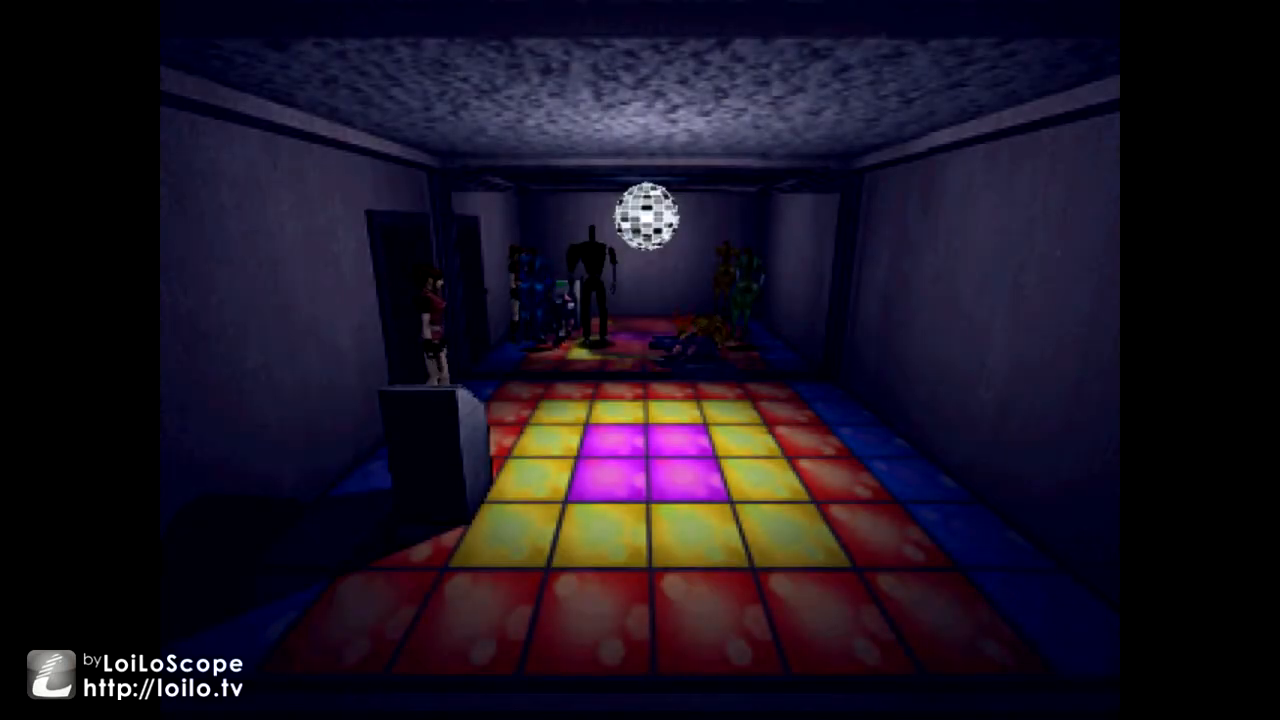
key(Up)
key(Up)
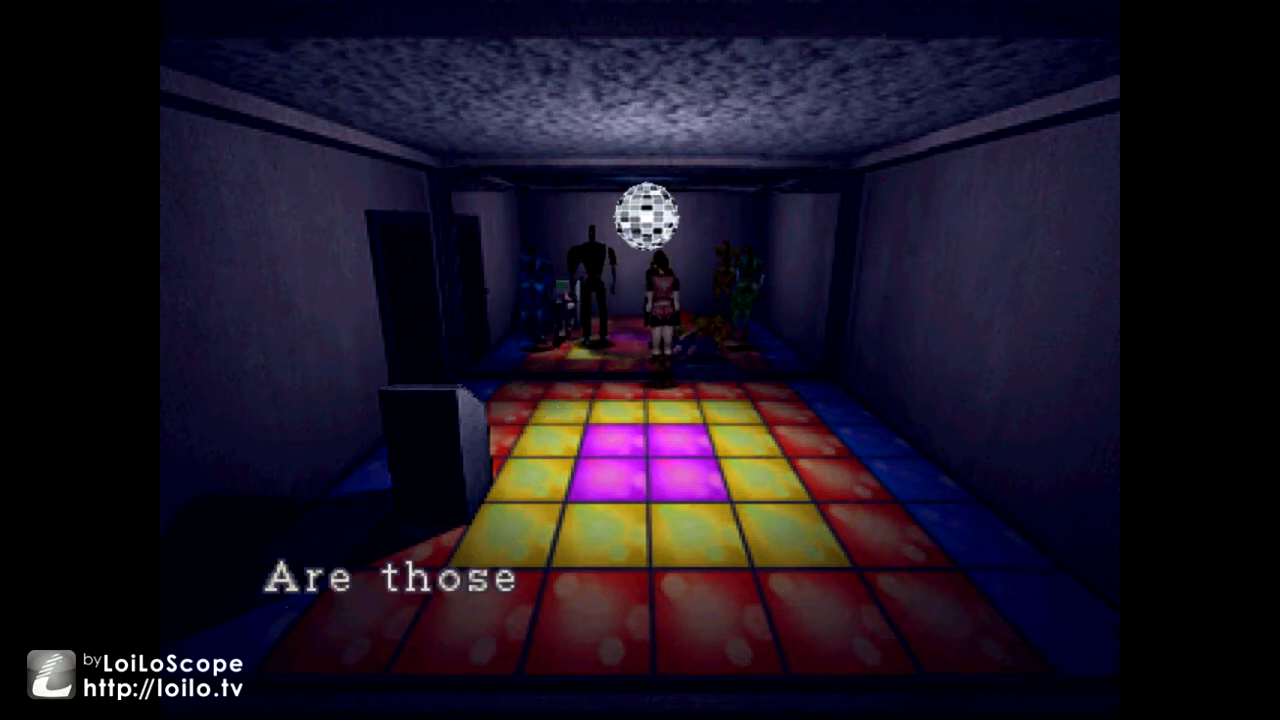
key(Return)
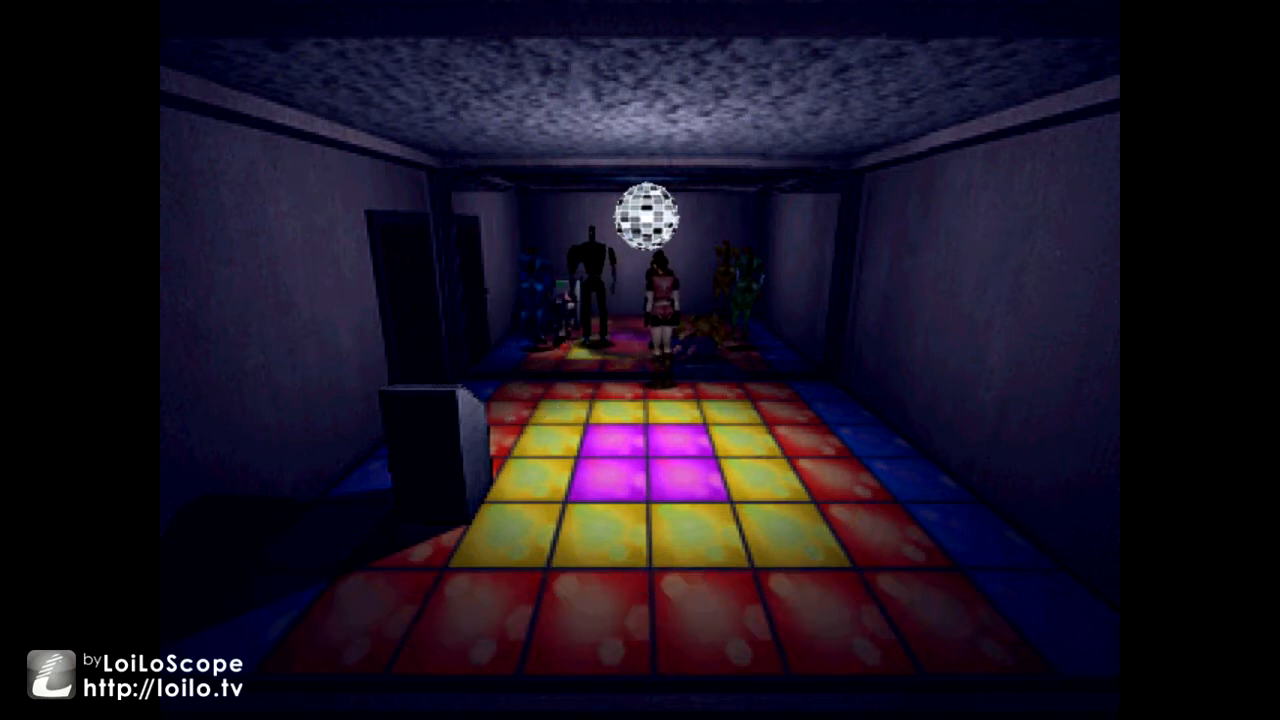
key(Left)
key(Up)
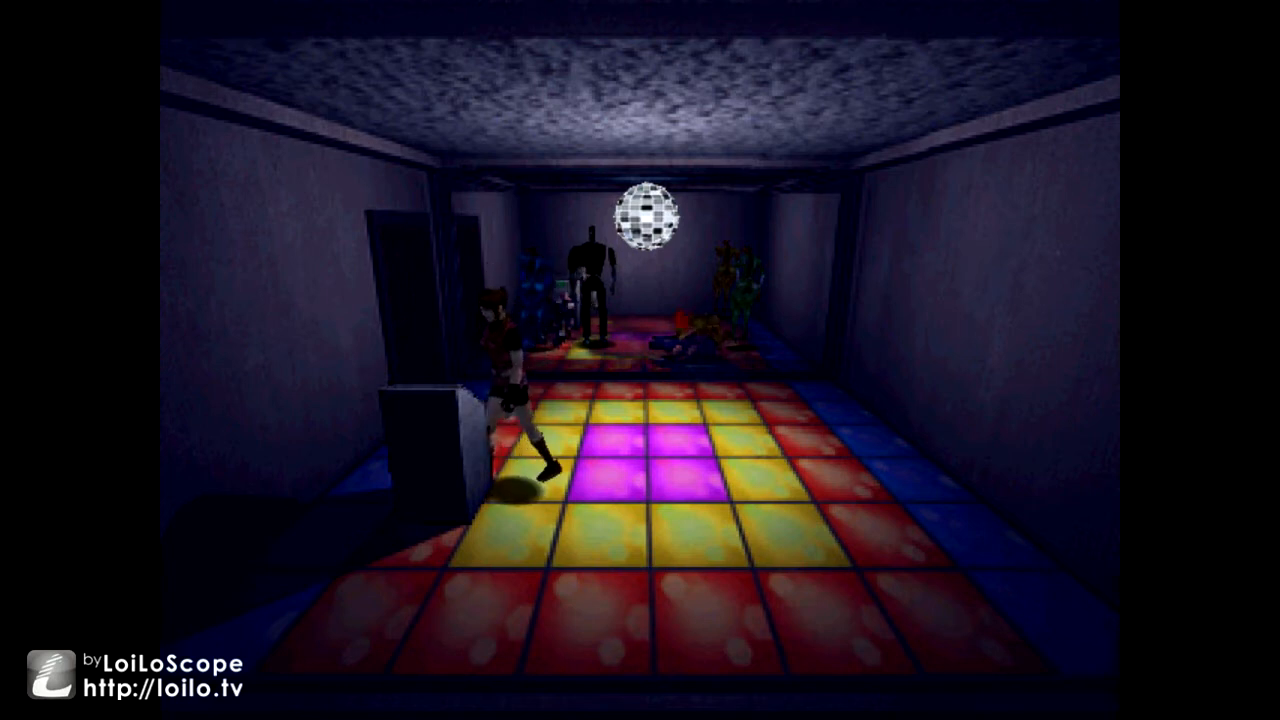
key(Right)
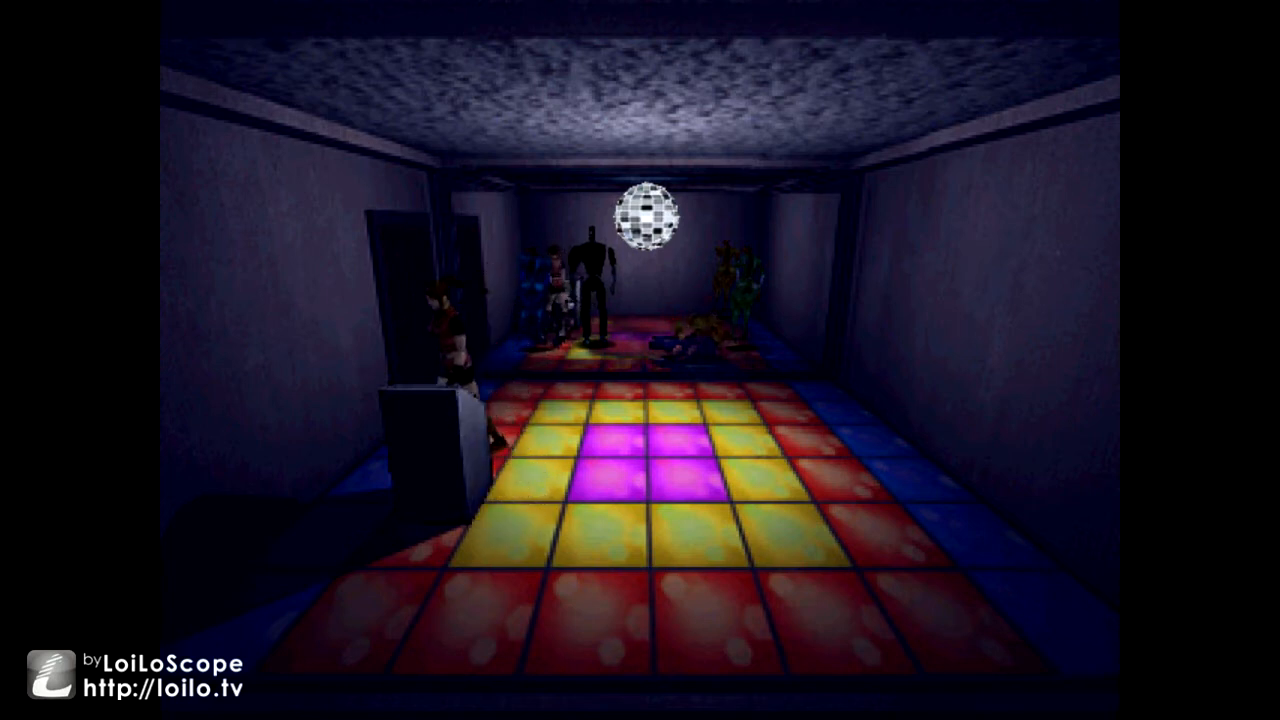
key(Return)
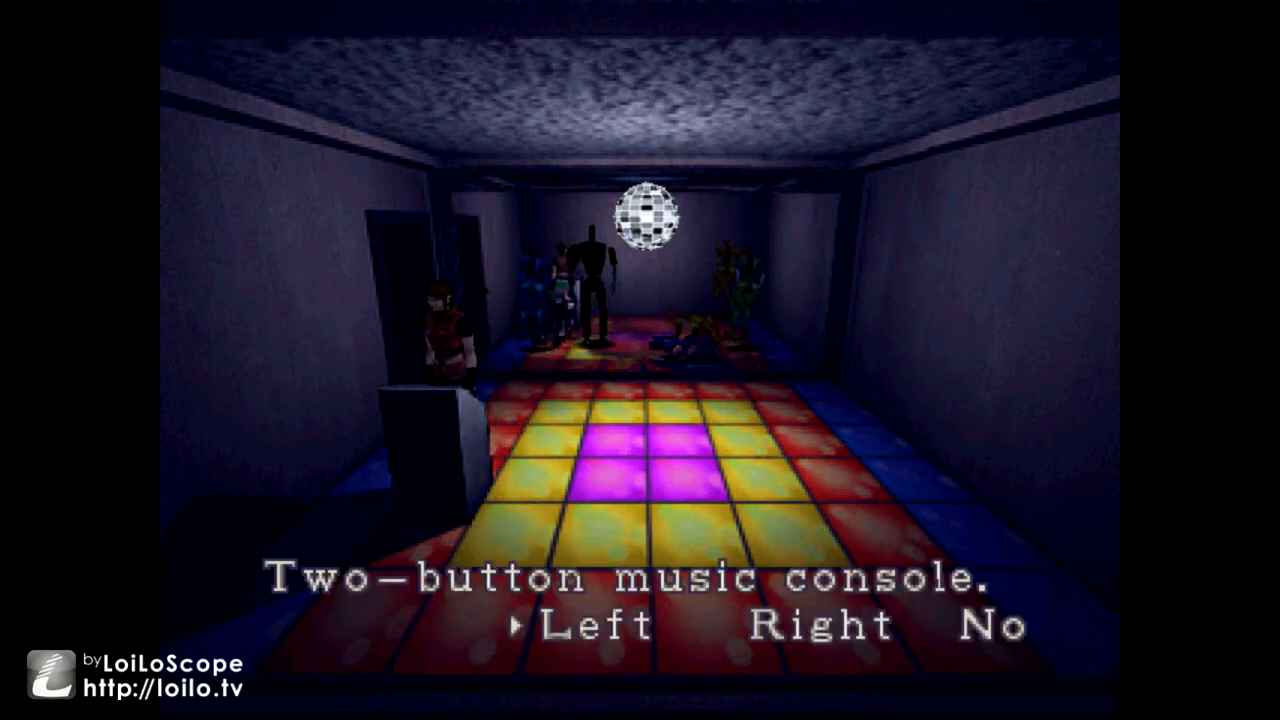
key(Return)
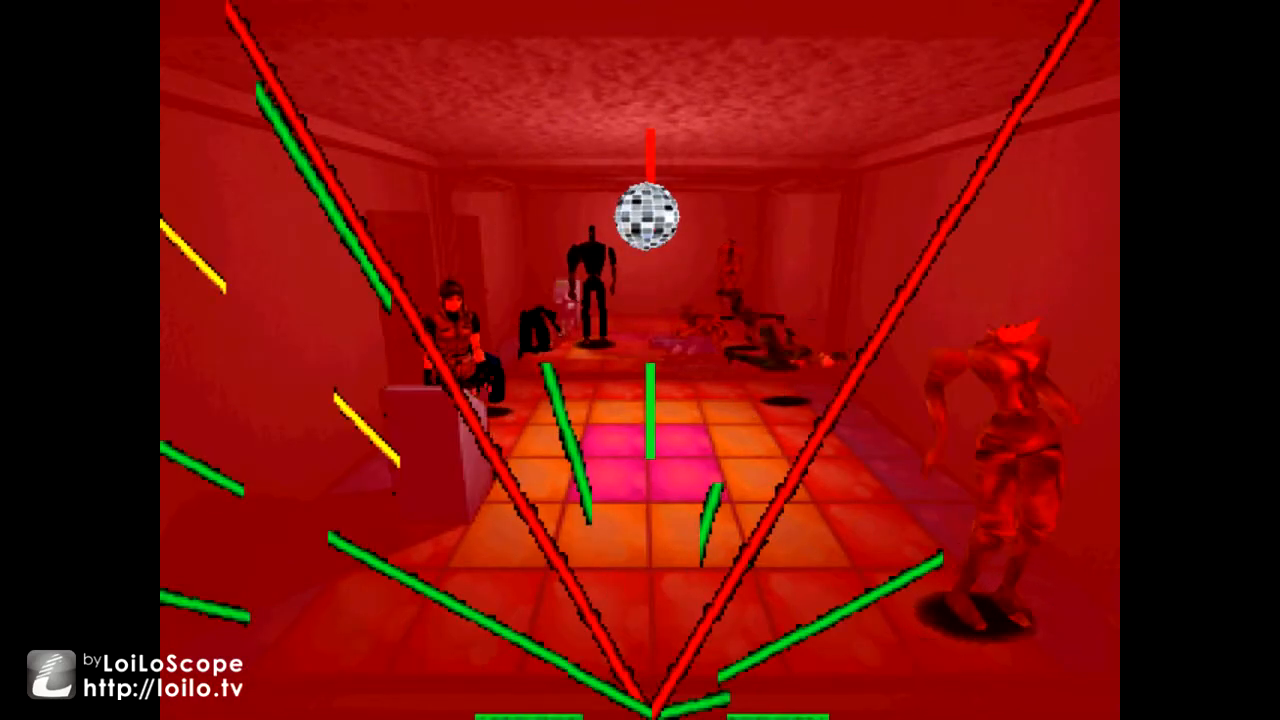
key(Up)
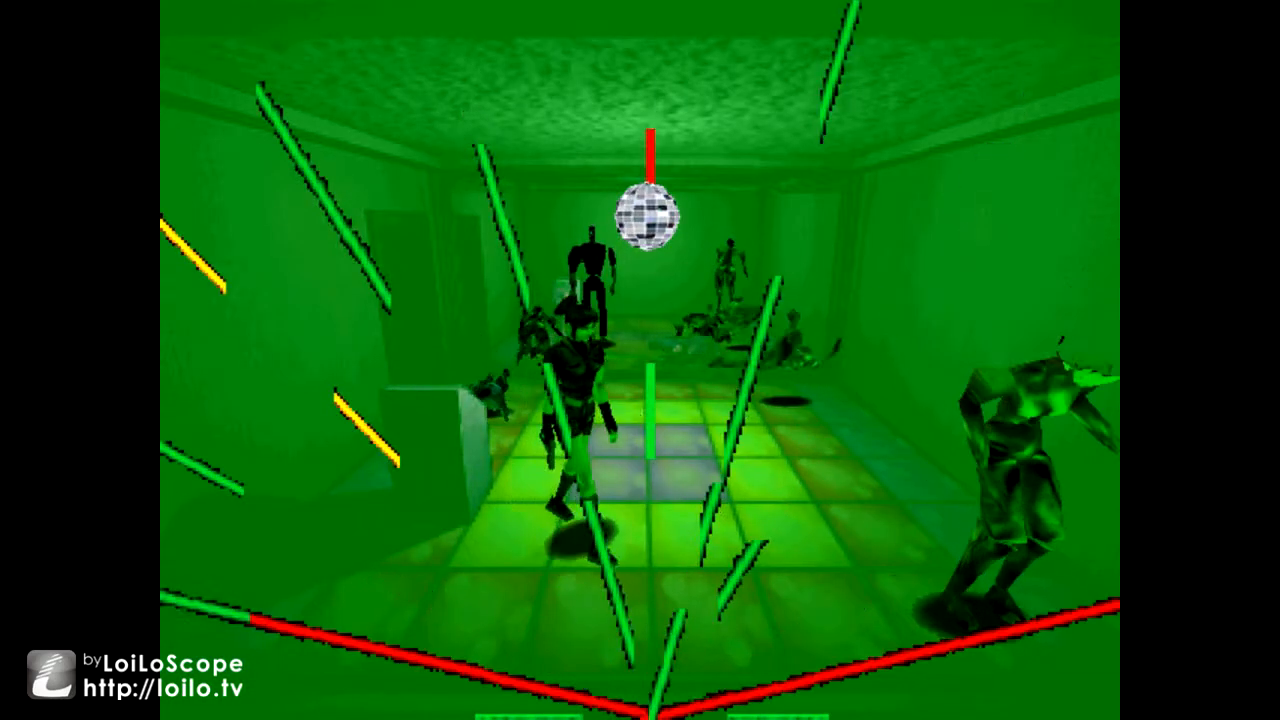
key(Down)
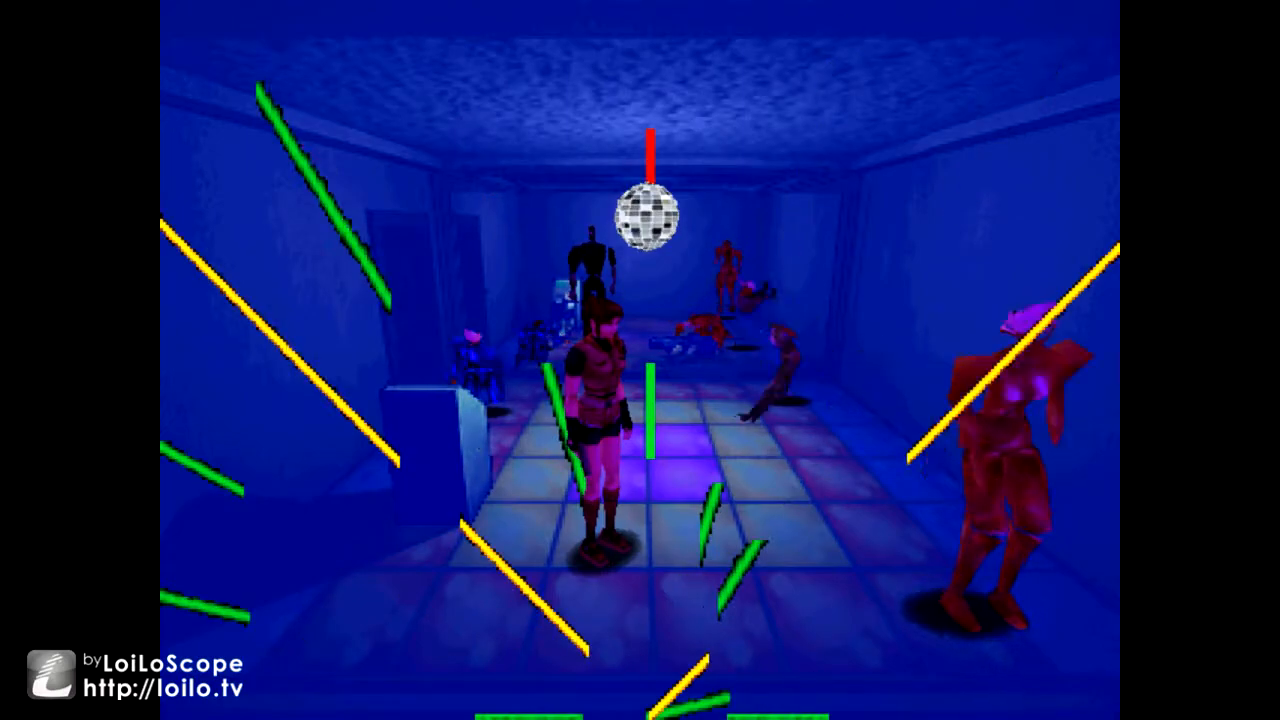
key(Up)
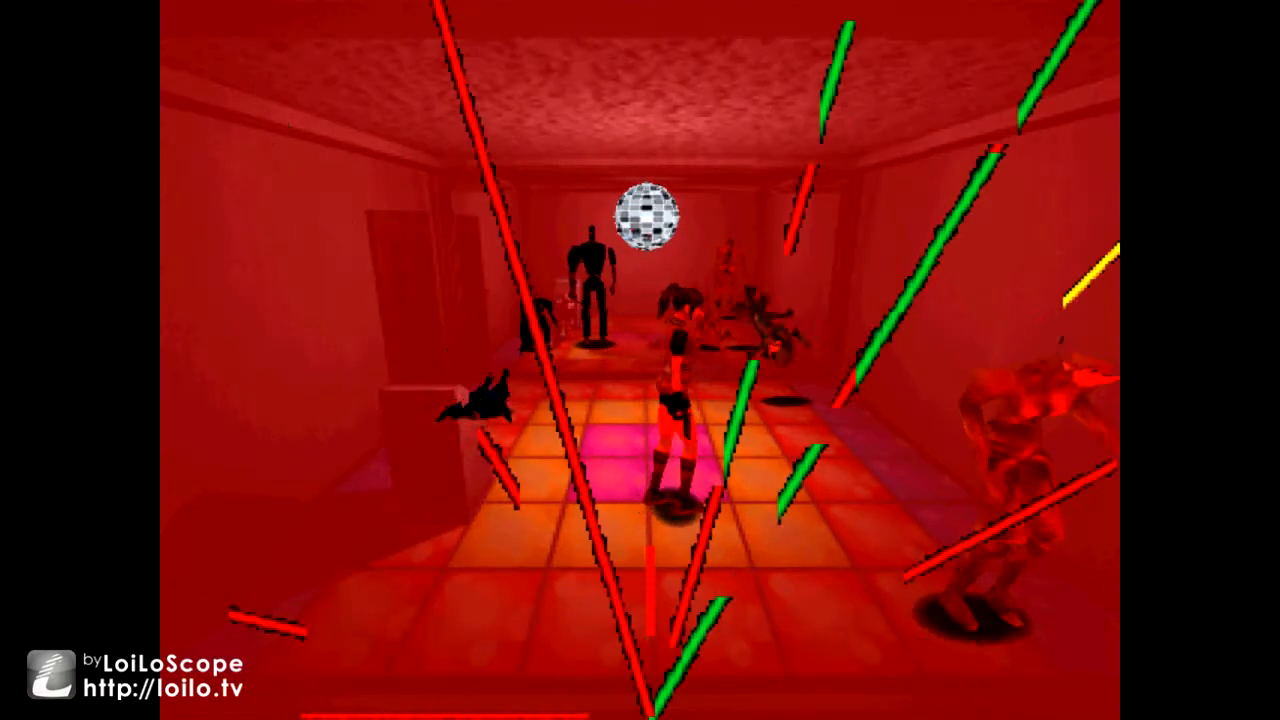
key(Left)
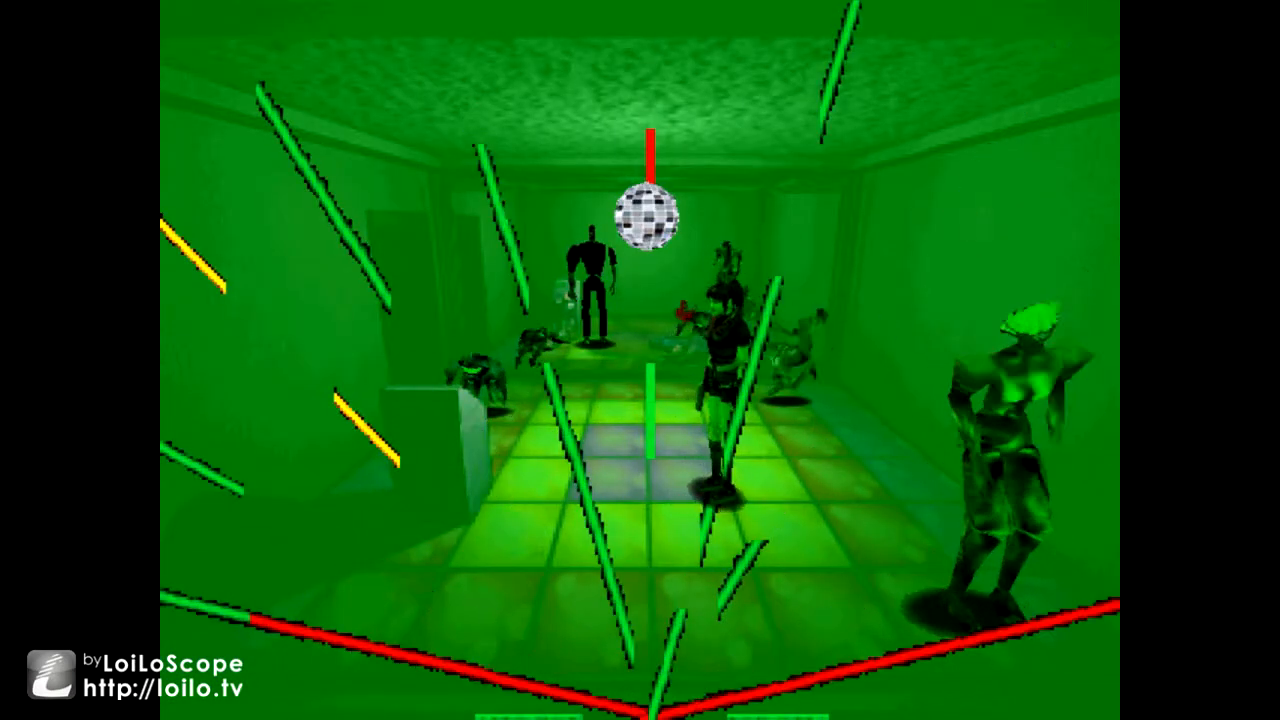
key(Down)
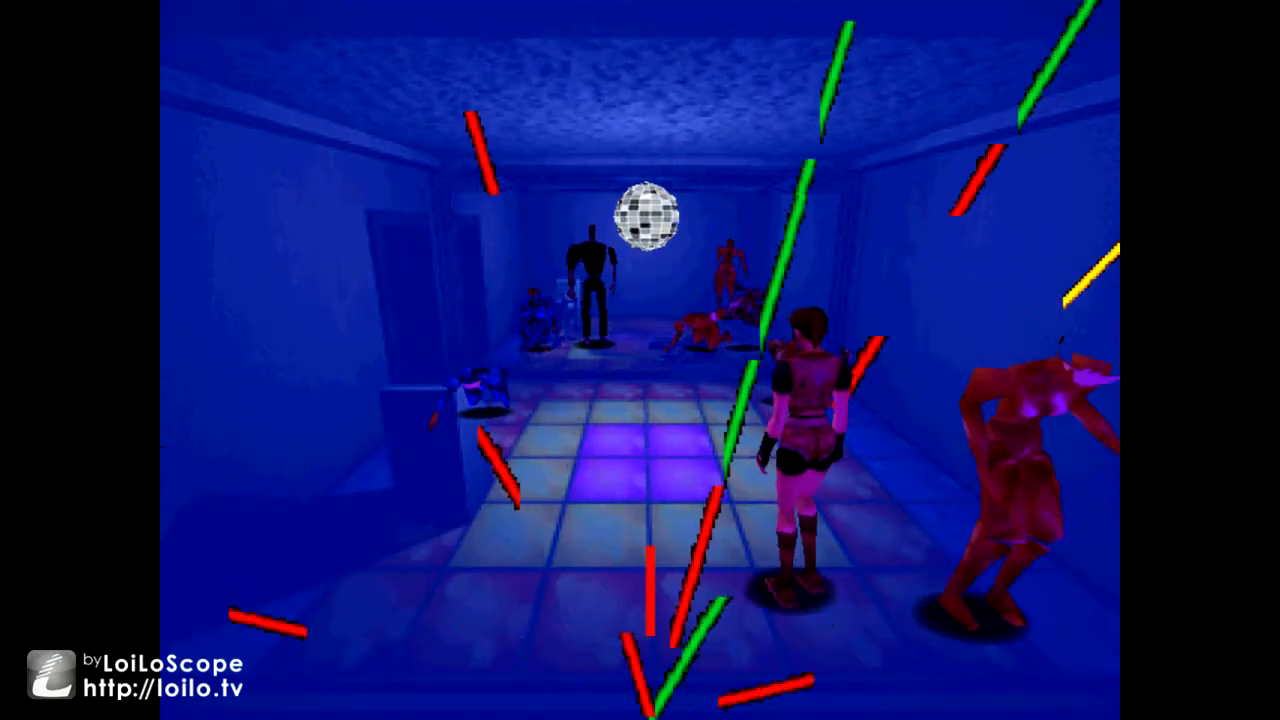